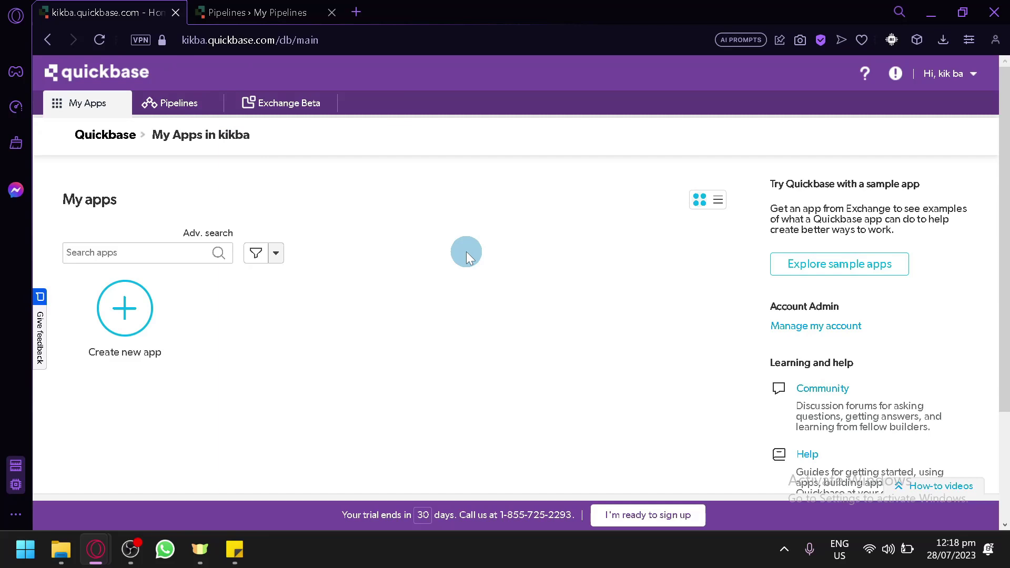
# Look over the My Apps page, its sample app, account and learning resources, and the My pipelines dashboard.
pyautogui.scroll(-3, 466, 253)
pyautogui.scroll(3, 471, 263)
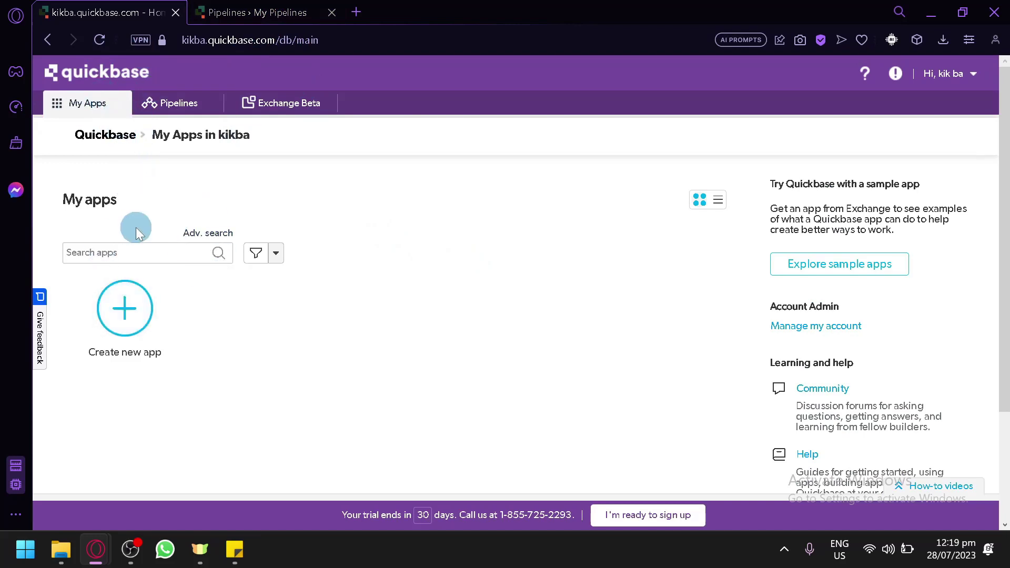
pyautogui.click(232, 21)
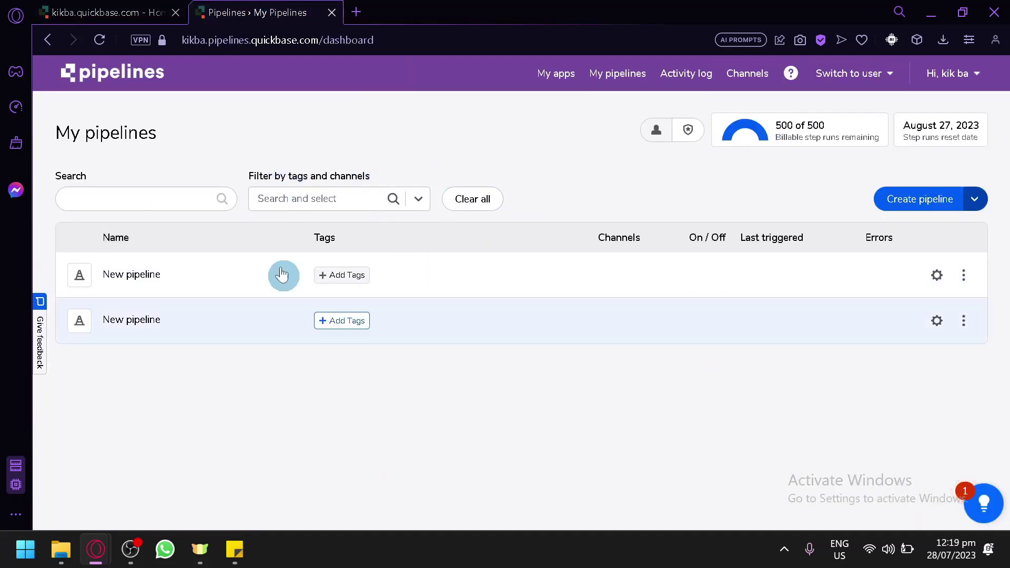
pyautogui.click(171, 20)
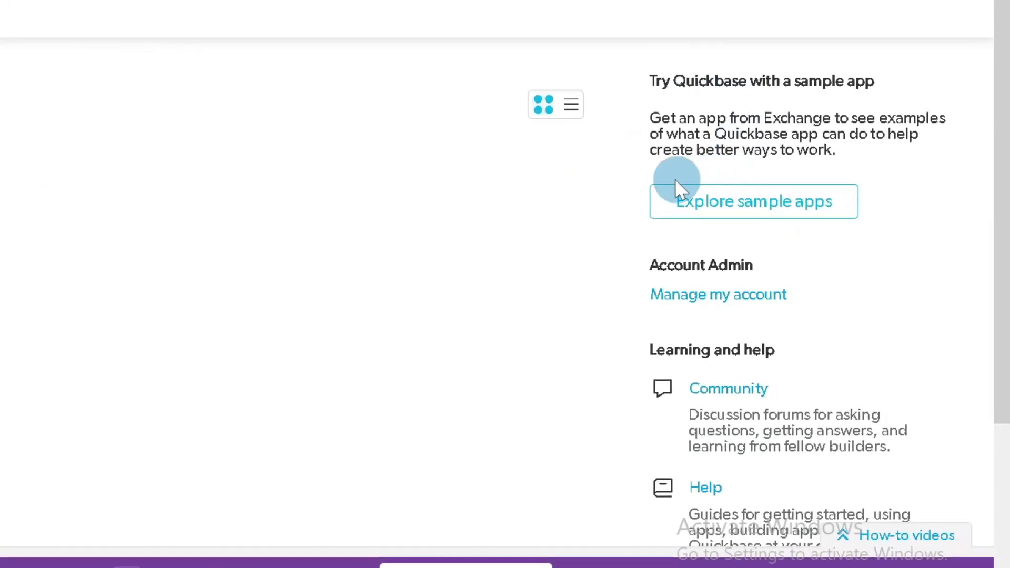
pyautogui.scroll(-3, 819, 151)
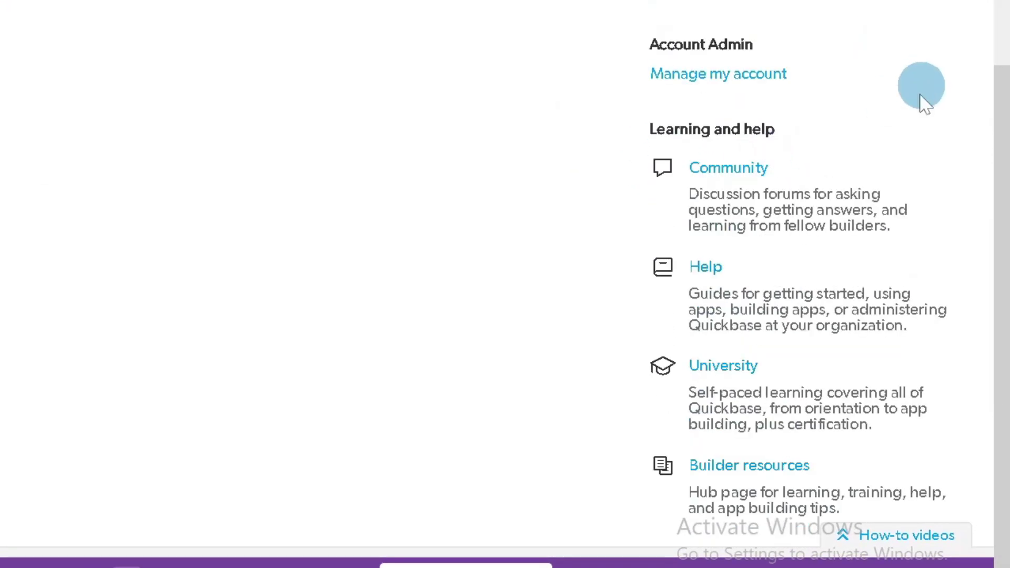
pyautogui.scroll(3, 920, 95)
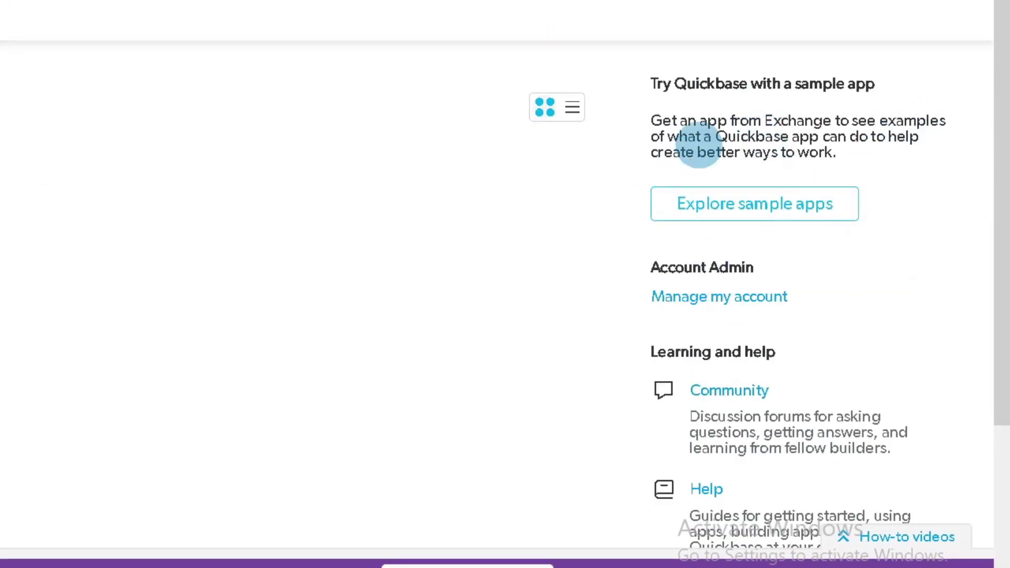
pyautogui.scroll(-3, 797, 243)
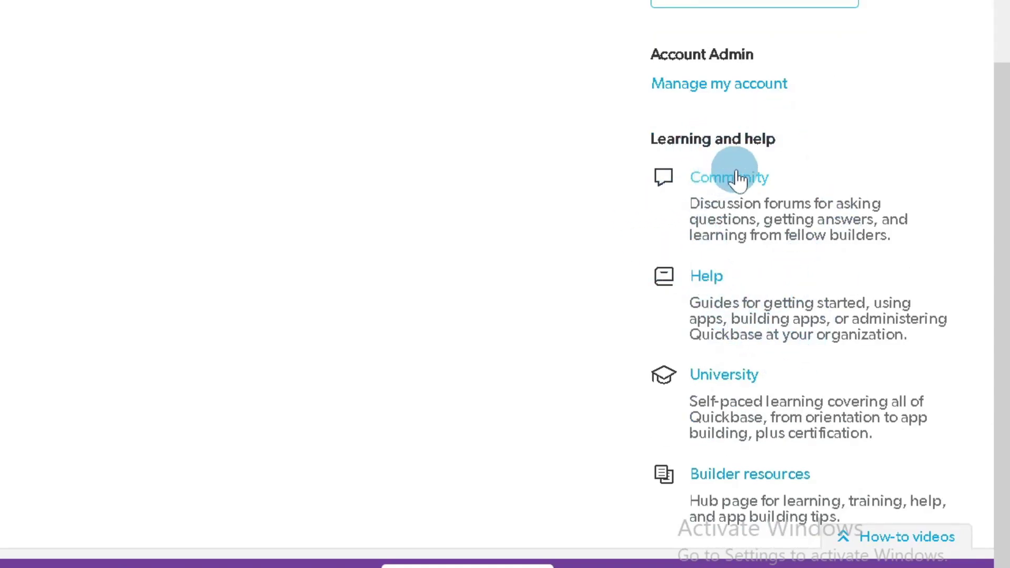
pyautogui.scroll(-1, 800, 210)
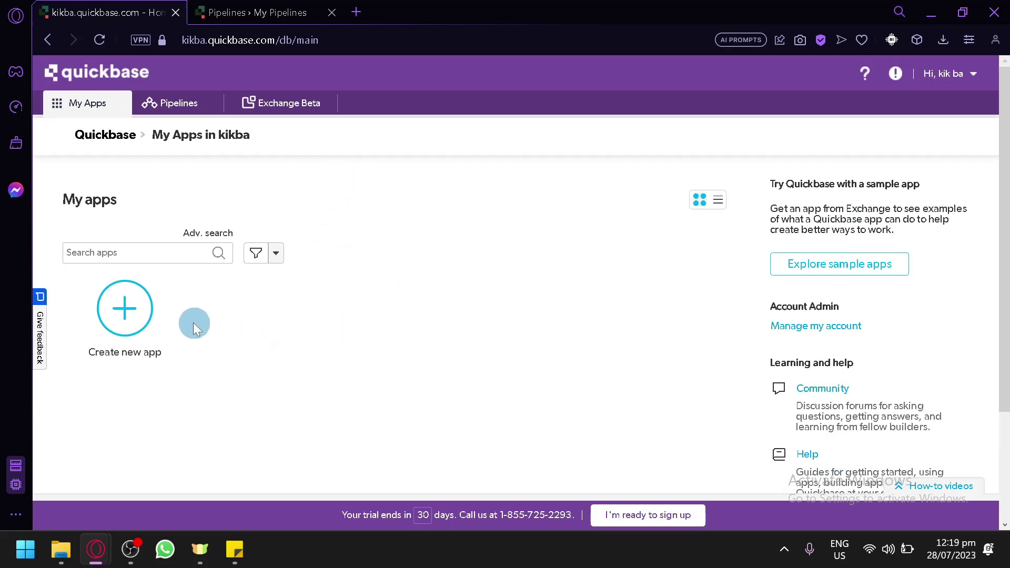
pyautogui.click(238, 10)
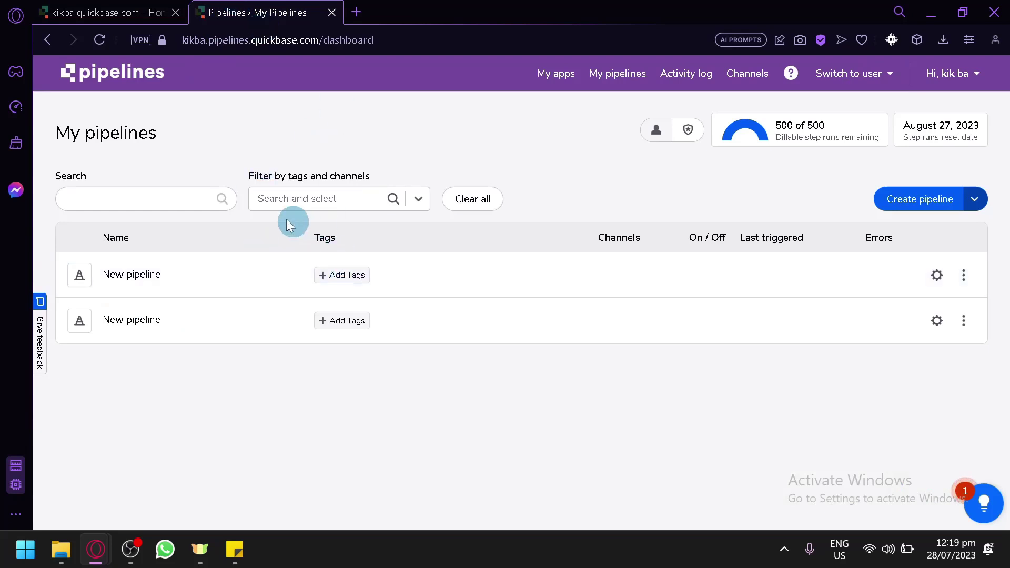
pyautogui.click(156, 7)
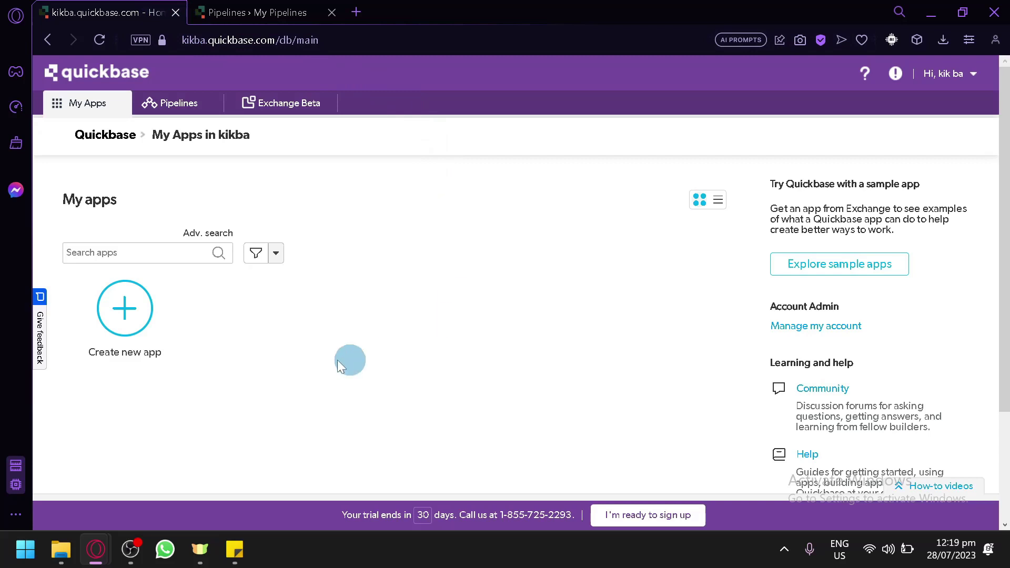
# Generate a new app with AI using industry "It department", purpose "An inventory management" and "Sales" as what to track.
pyautogui.click(122, 315)
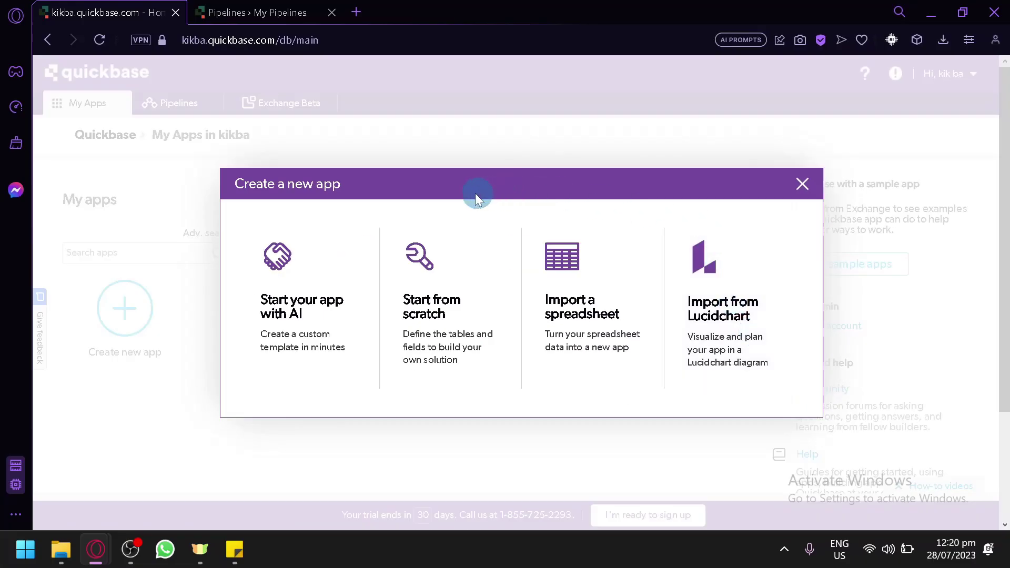
pyautogui.click(315, 322)
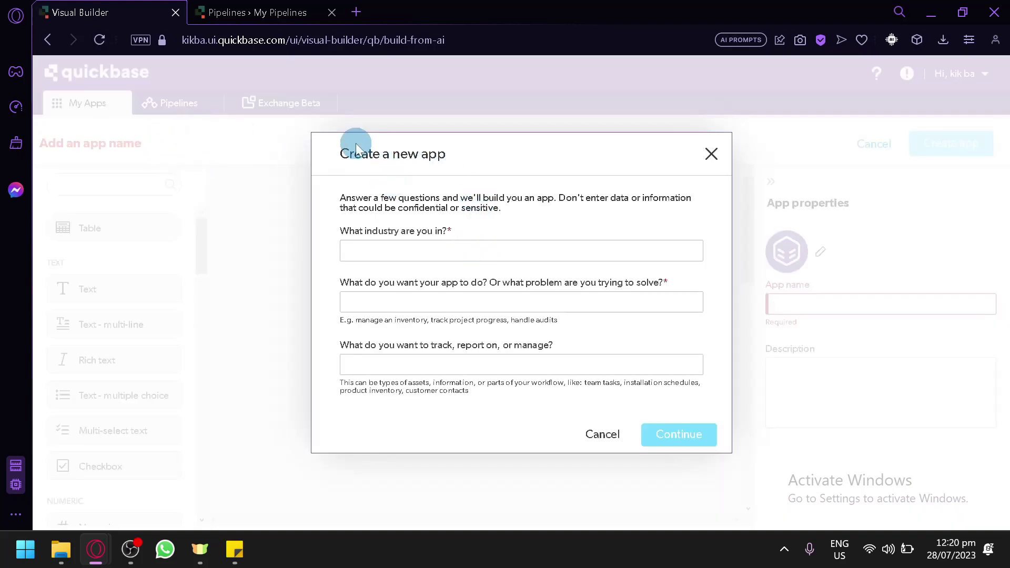
pyautogui.click(546, 252)
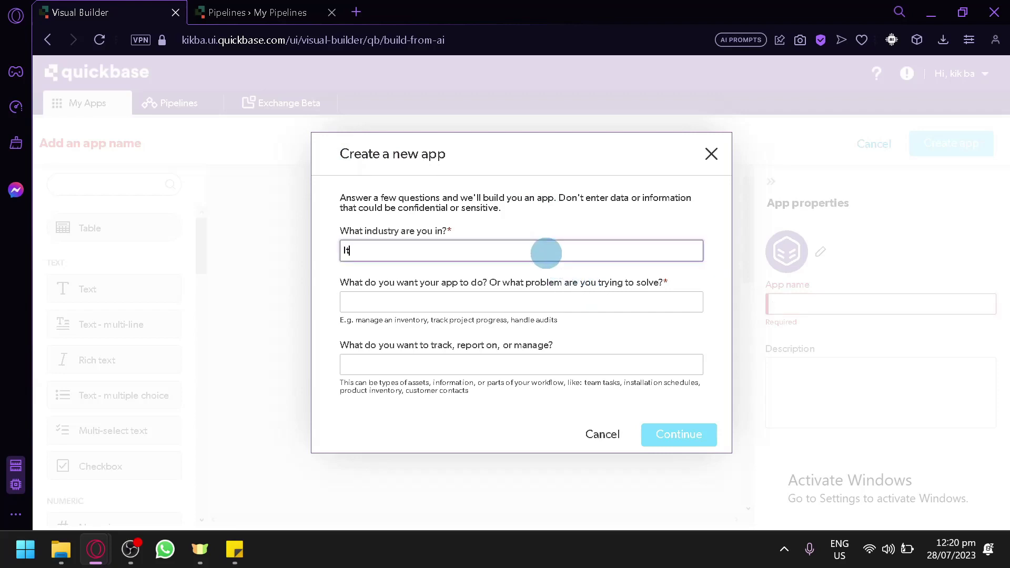
pyautogui.write('It department')
pyautogui.press('Tab')
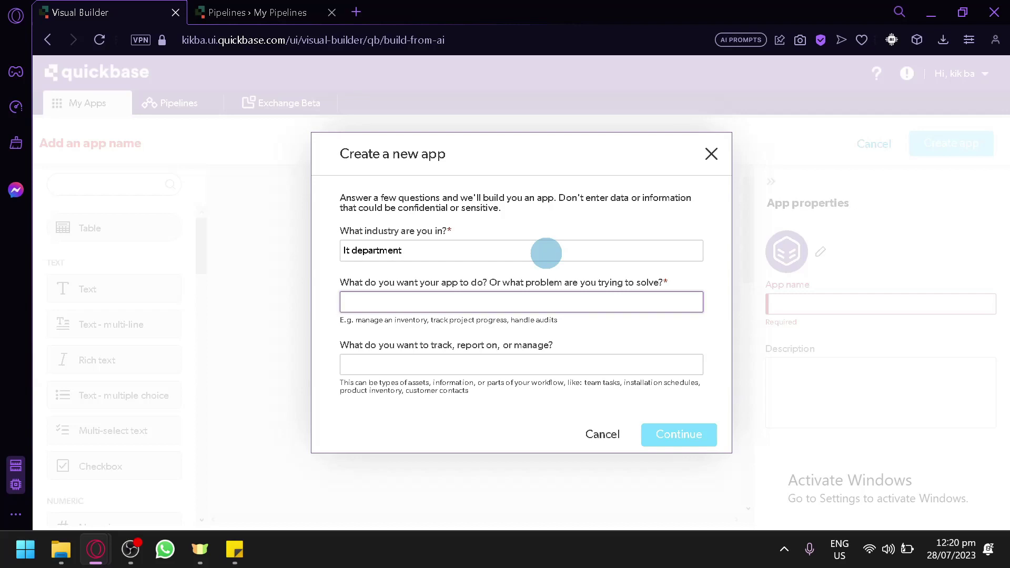
pyautogui.write('An inventory management')
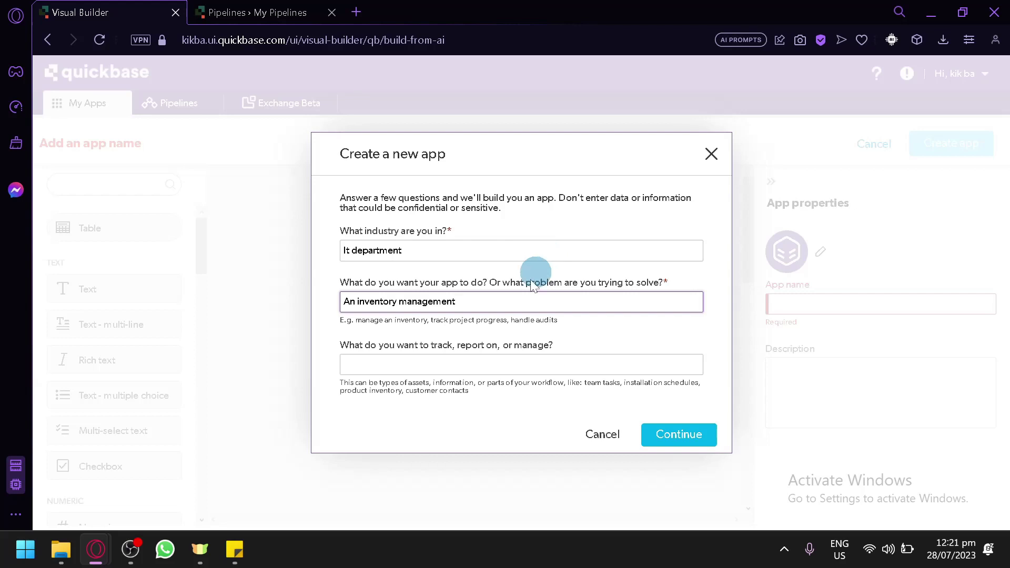
pyautogui.click(491, 369)
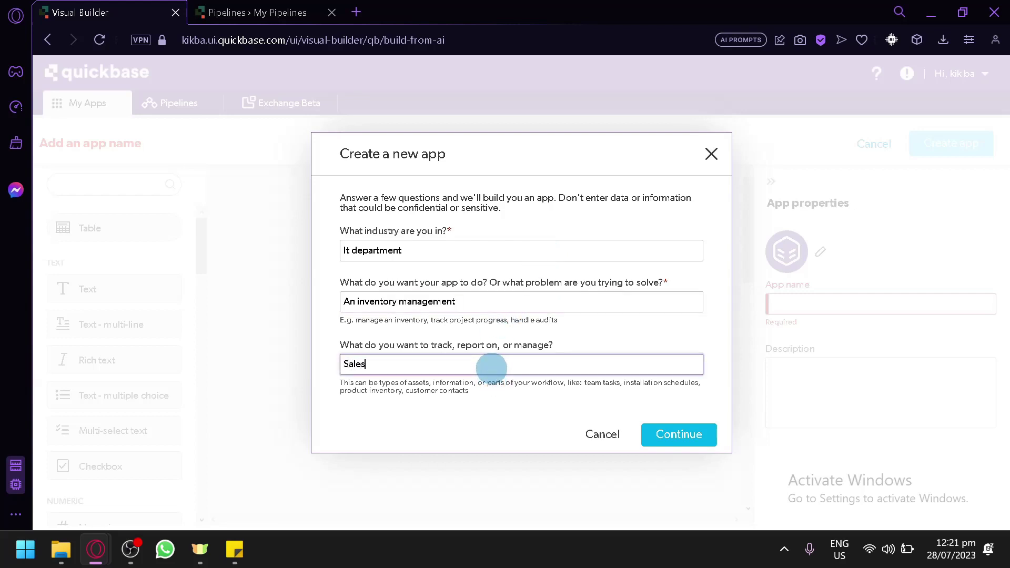
pyautogui.click(662, 427)
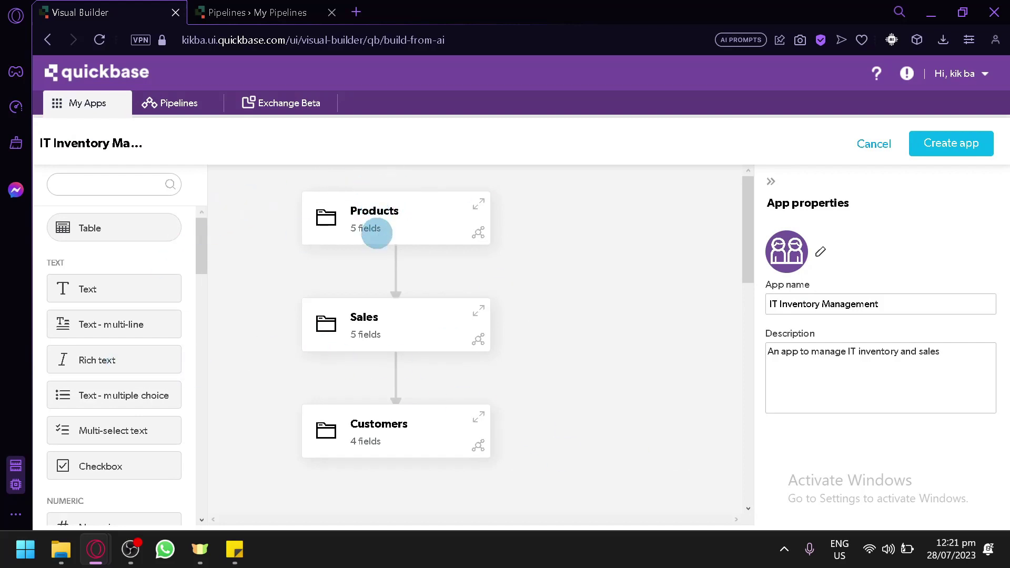
# Inspect the table properties of the Products, Sales and Customers tables in the generated app.
pyautogui.click(399, 217)
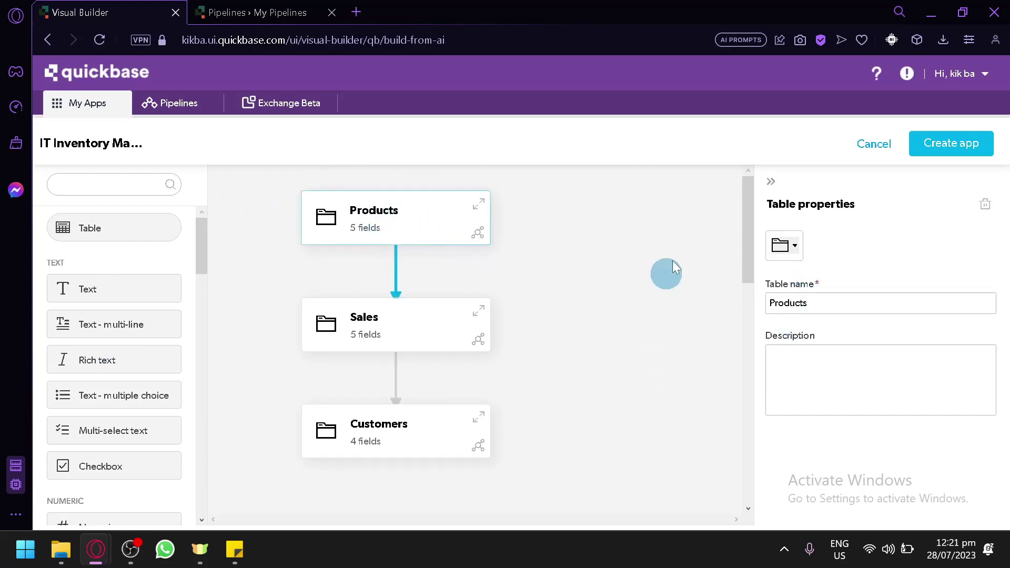
pyautogui.click(398, 333)
pyautogui.click(427, 450)
pyautogui.scroll(-3, 613, 295)
pyautogui.scroll(3, 613, 295)
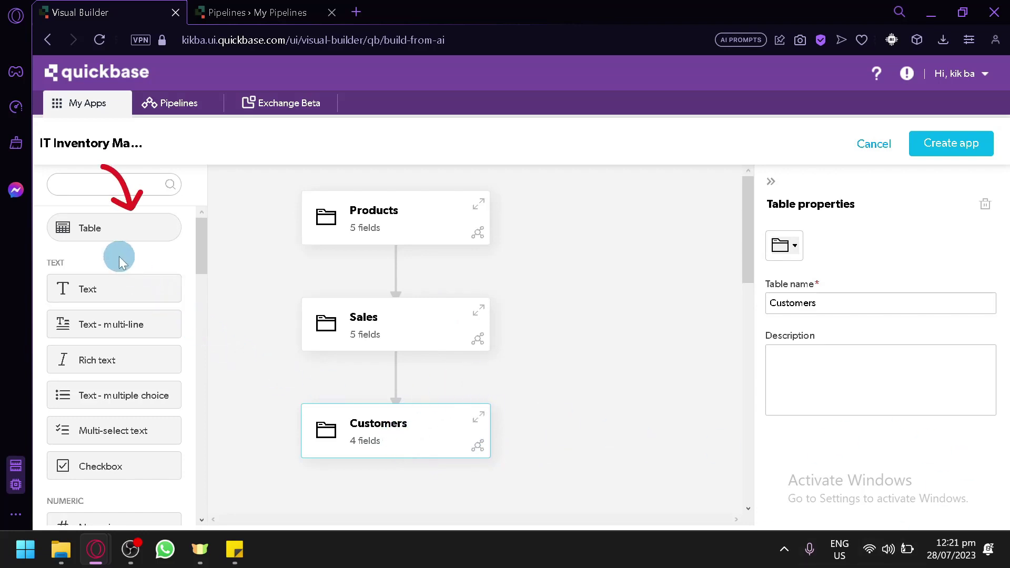
# Add a blank table beside the Products table and delete it from the app.
pyautogui.moveTo(117, 234); pyautogui.dragTo(547, 264)
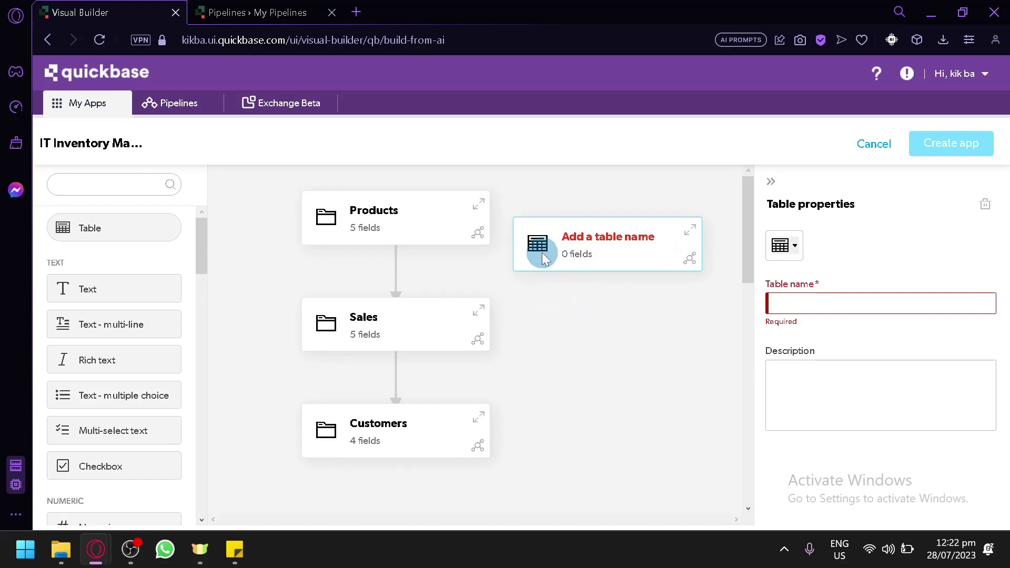
pyautogui.rightClick(544, 258)
pyautogui.click(600, 252)
pyautogui.click(986, 204)
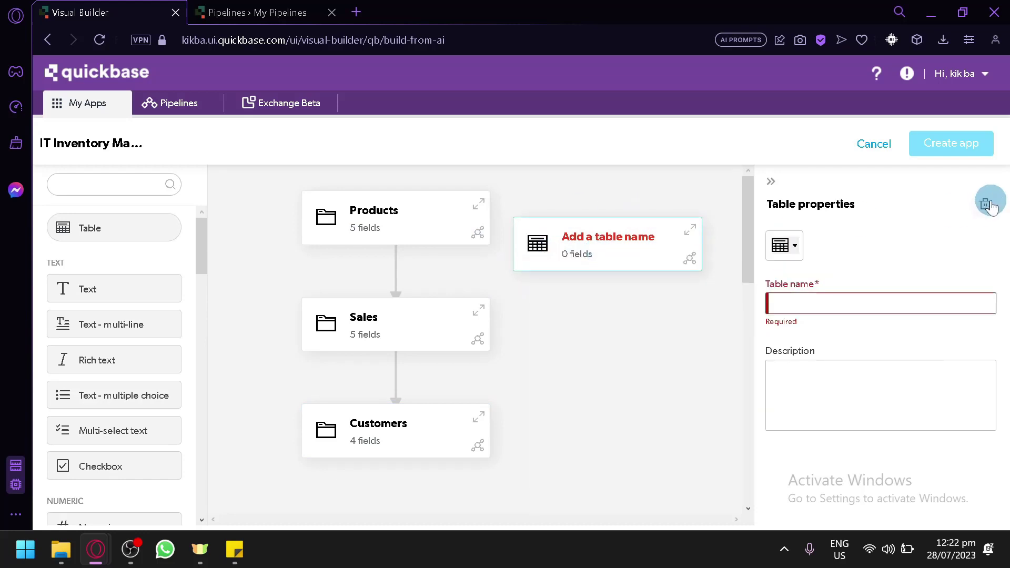
pyautogui.click(989, 205)
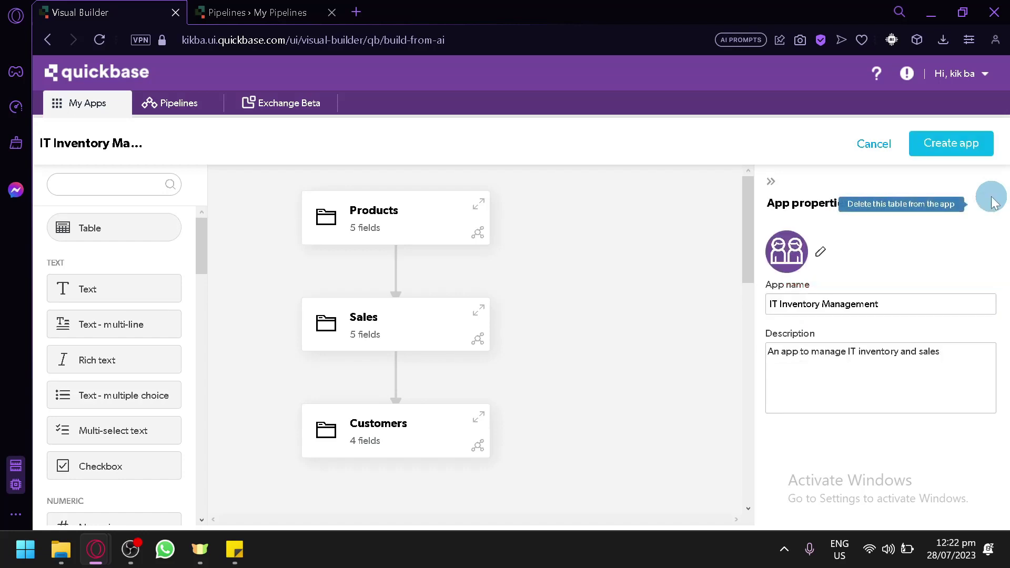
# Add a Checkbox field below Address in the Customers table, keeping its default name.
pyautogui.moveTo(71, 270); pyautogui.dragTo(523, 287)
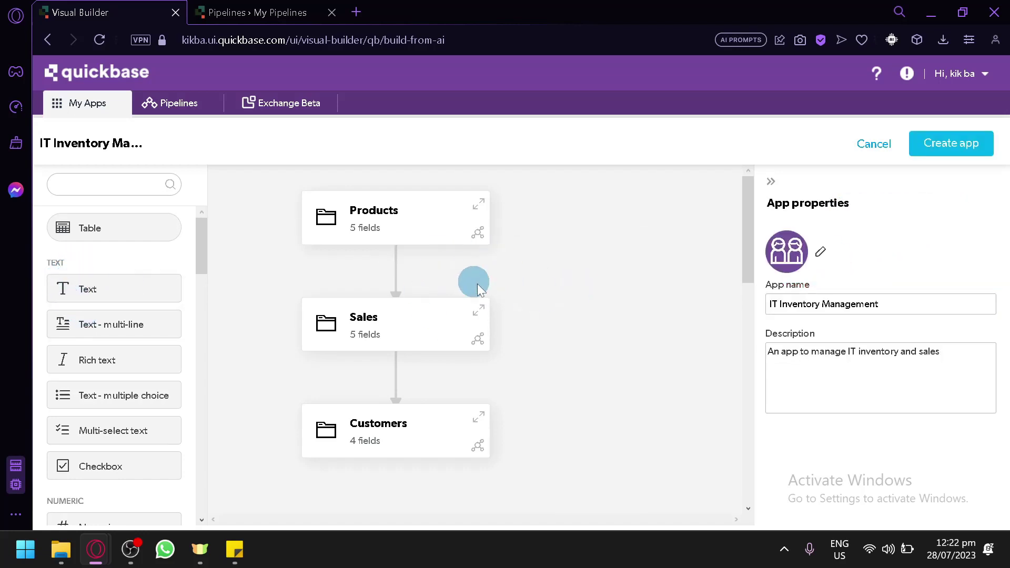
pyautogui.moveTo(111, 291); pyautogui.dragTo(76, 346)
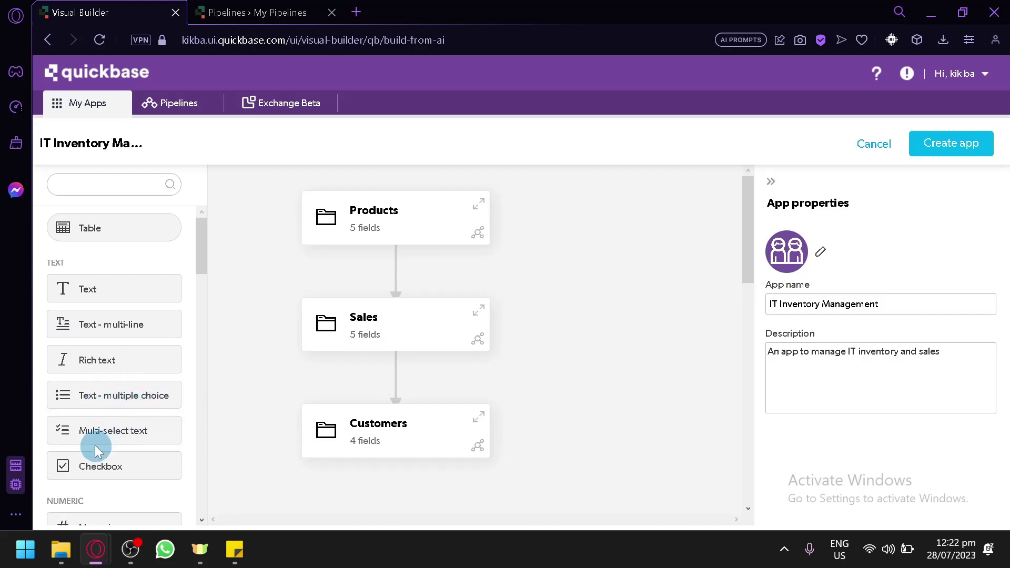
pyautogui.moveTo(92, 432); pyautogui.dragTo(366, 500)
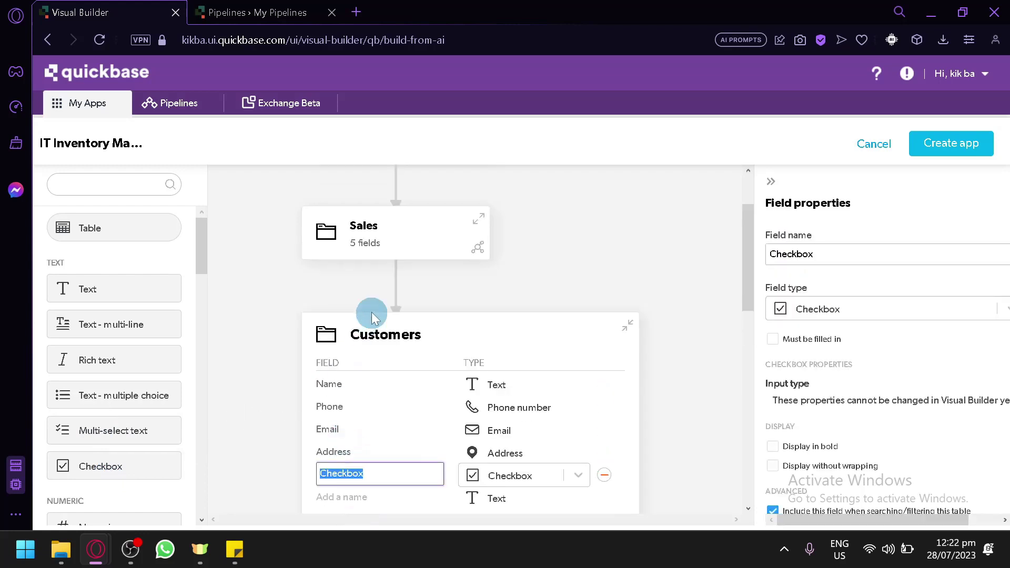
pyautogui.scroll(-2, 400, 352)
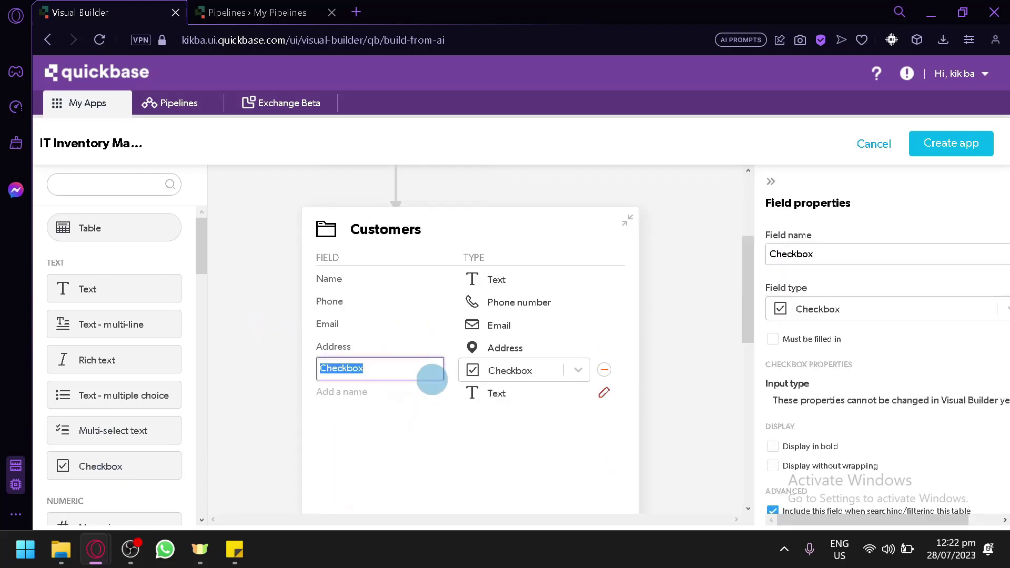
pyautogui.click(398, 447)
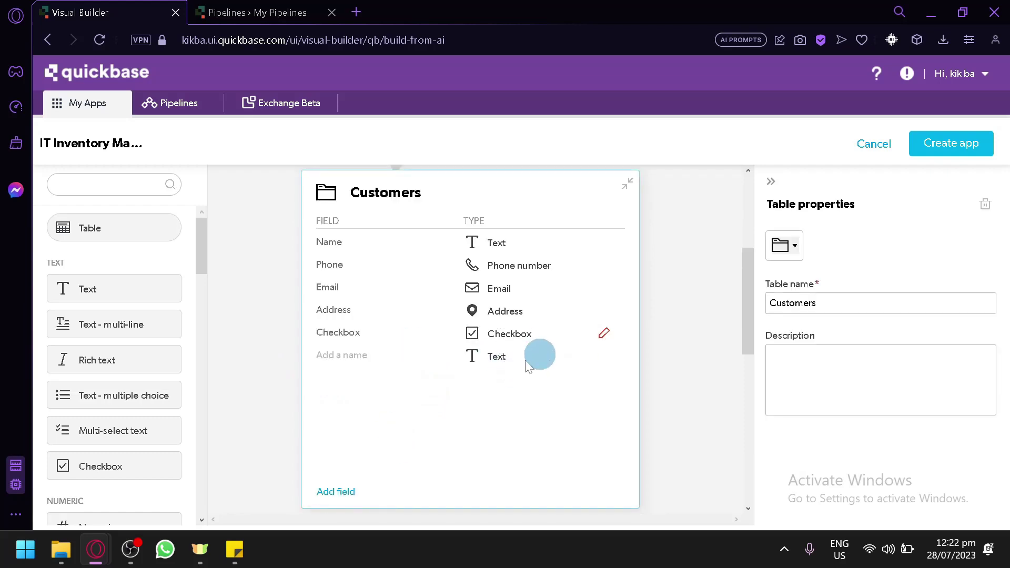
# Add a Rating field below Checkbox in the Customers table, keeping its default name and field type.
pyautogui.scroll(2, 542, 345)
pyautogui.scroll(-4, 100, 379)
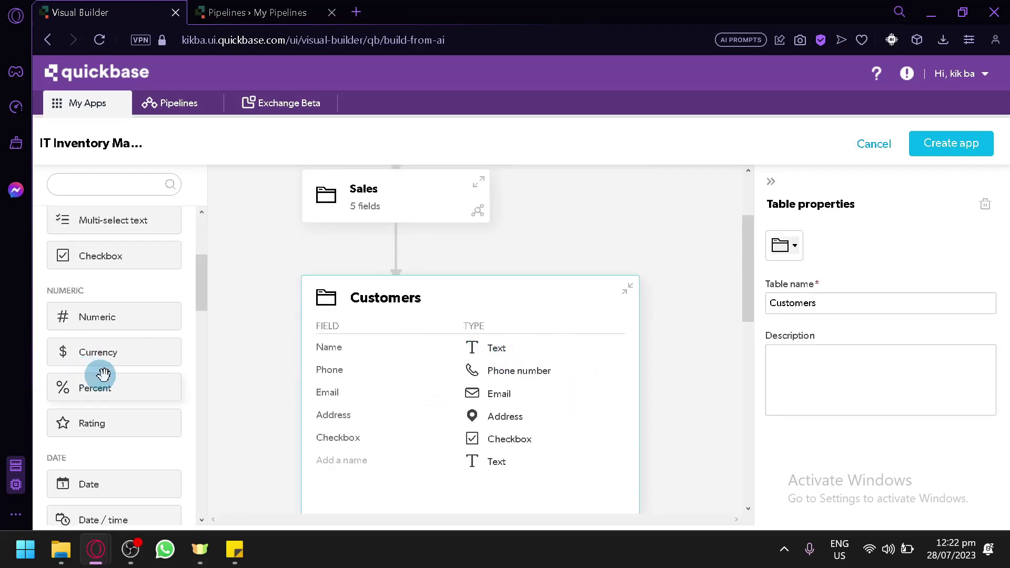
pyautogui.scroll(3, 368, 355)
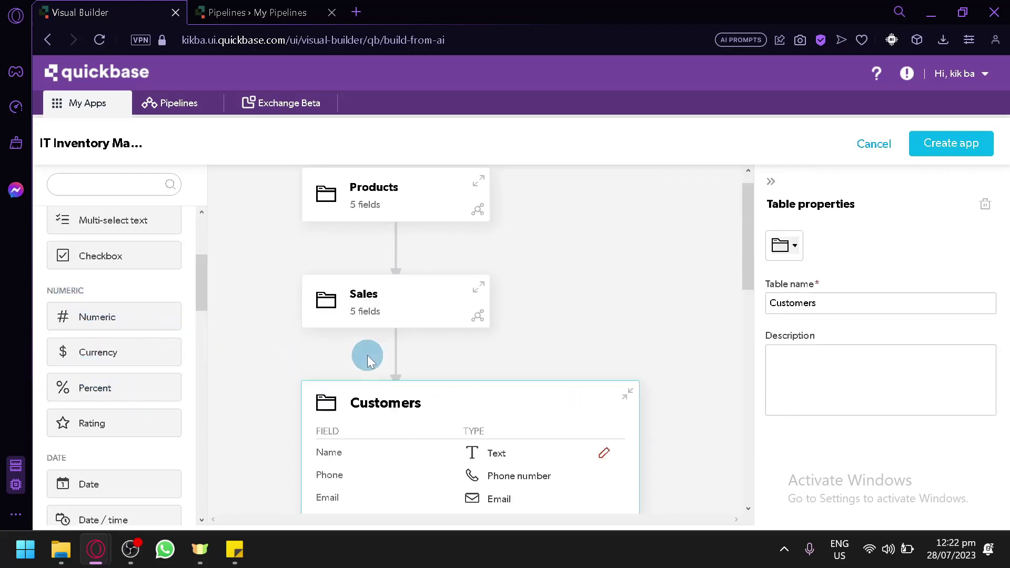
pyautogui.moveTo(124, 396); pyautogui.dragTo(413, 220)
pyautogui.click(421, 194)
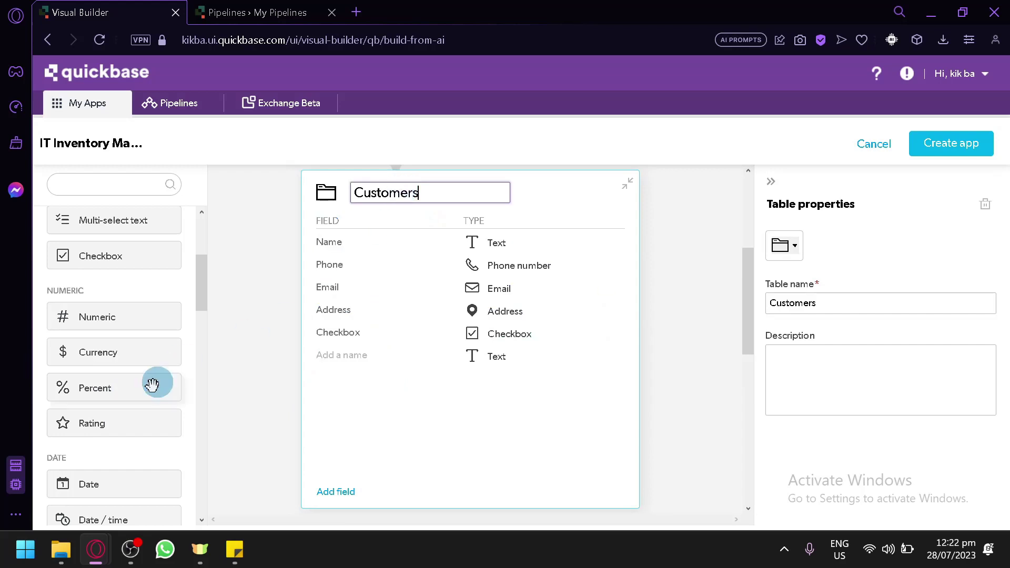
pyautogui.moveTo(113, 421); pyautogui.dragTo(383, 383)
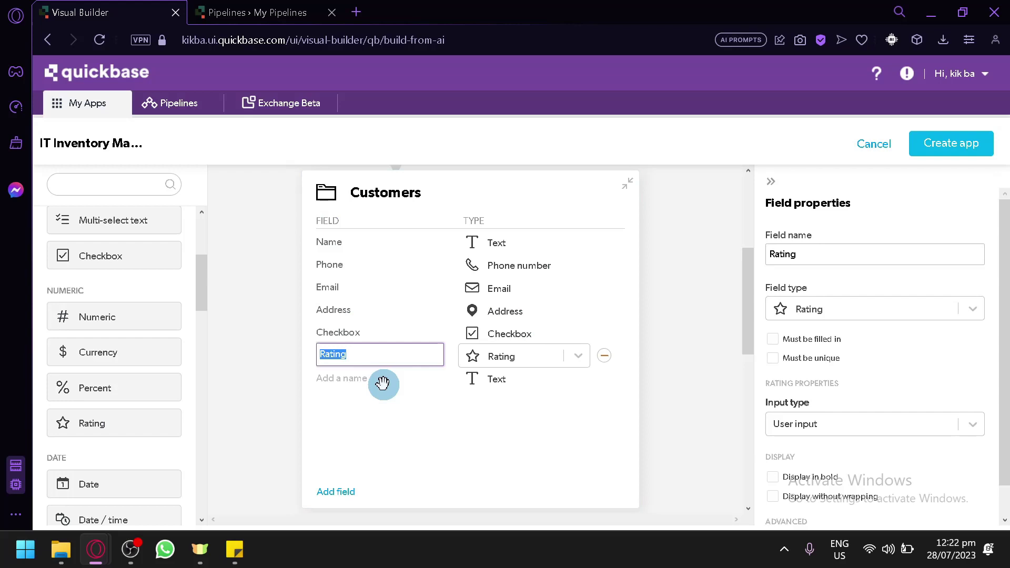
pyautogui.click(578, 358)
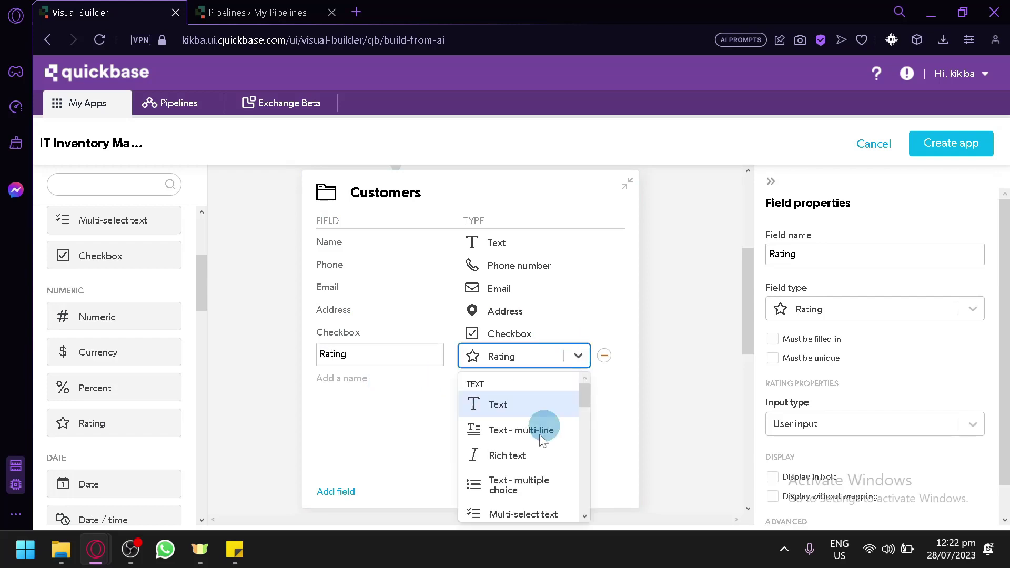
pyautogui.click(631, 477)
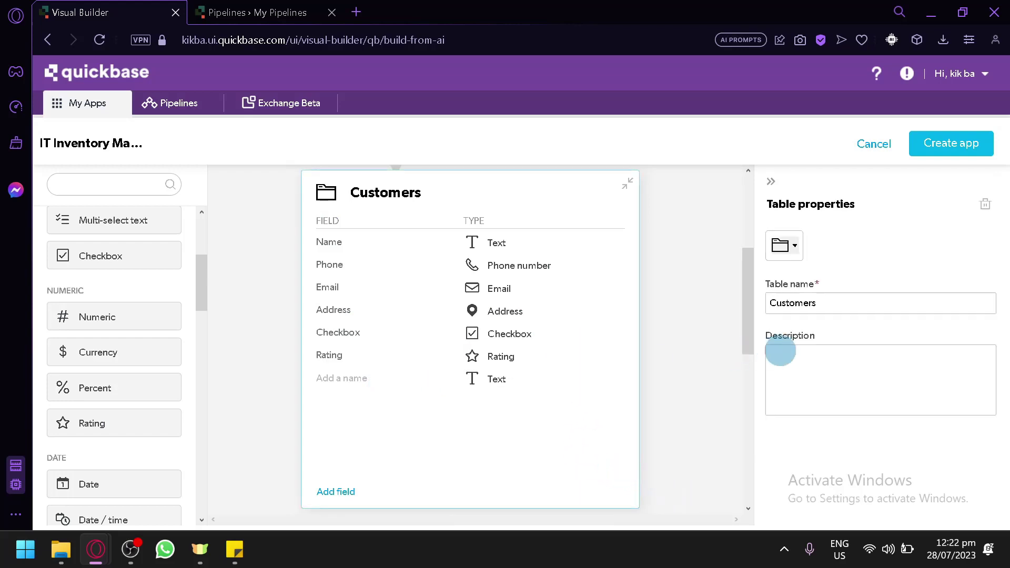
# Collapse the Customers table and examine the available field types, from numeric and date through people, advanced and formula fields.
pyautogui.scroll(-2, 126, 403)
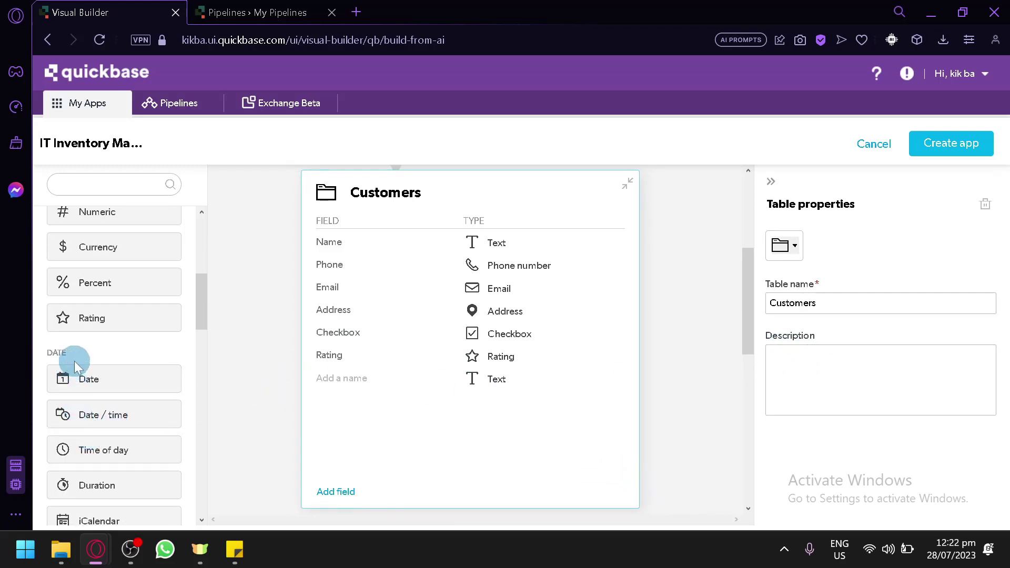
pyautogui.scroll(-2, 84, 358)
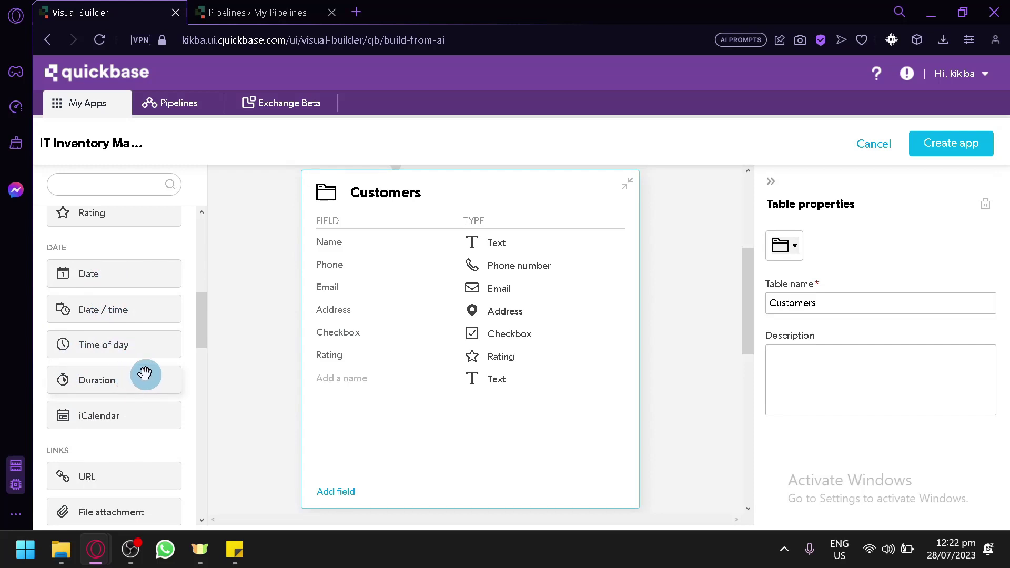
pyautogui.scroll(-4, 130, 416)
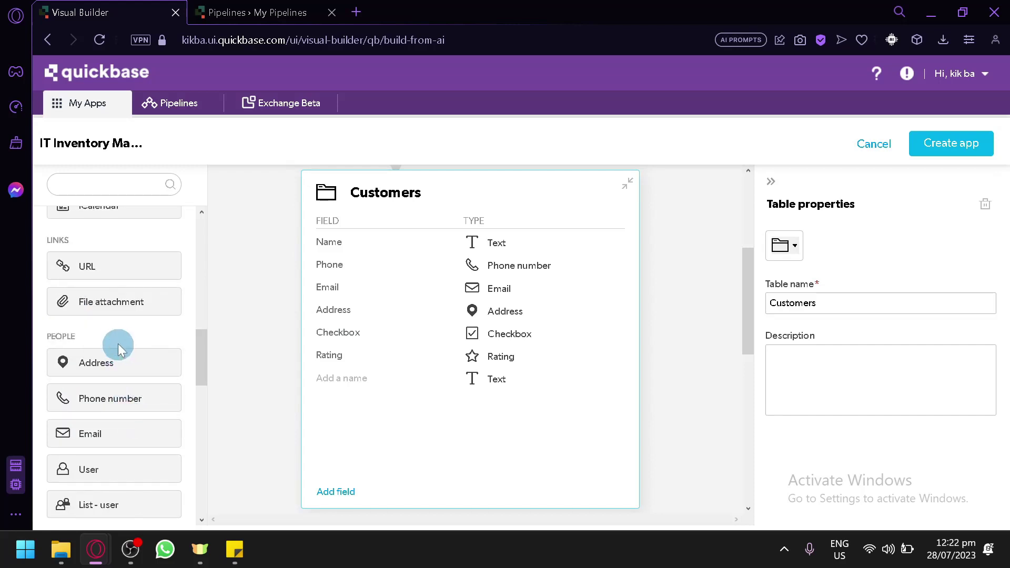
pyautogui.click(687, 222)
pyautogui.click(626, 177)
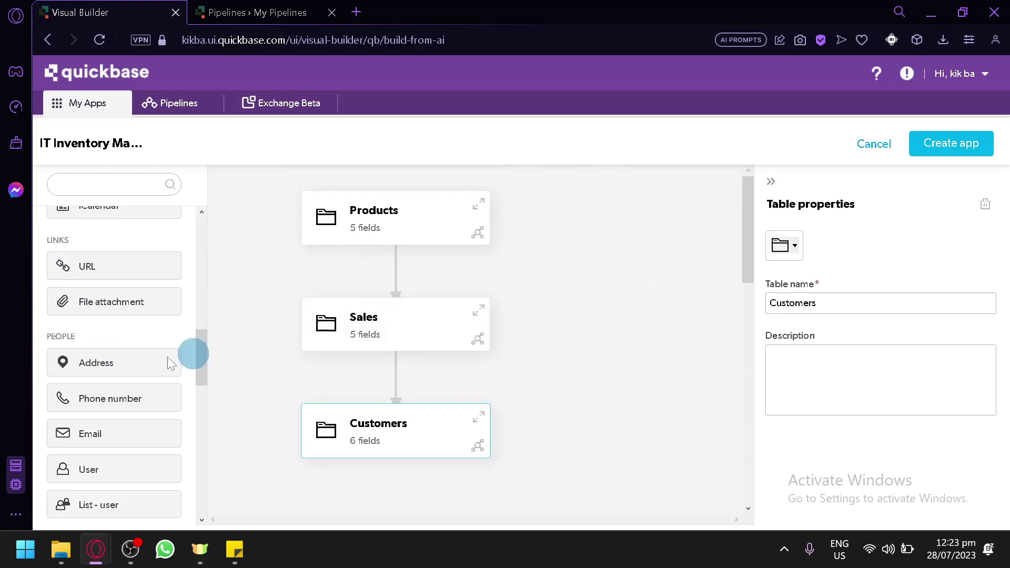
pyautogui.scroll(-2, 120, 399)
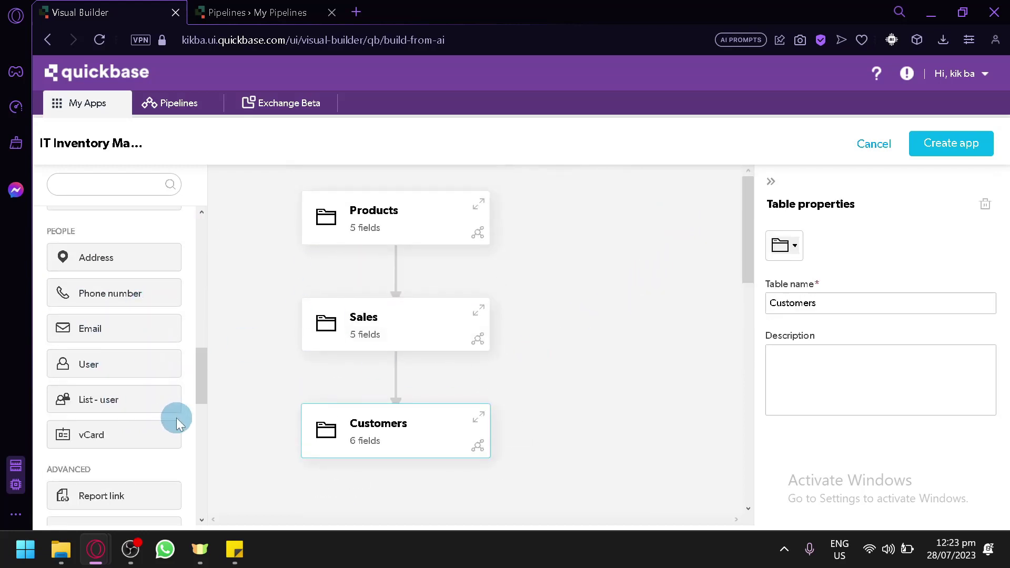
pyautogui.scroll(-2, 160, 416)
pyautogui.scroll(-4, 99, 359)
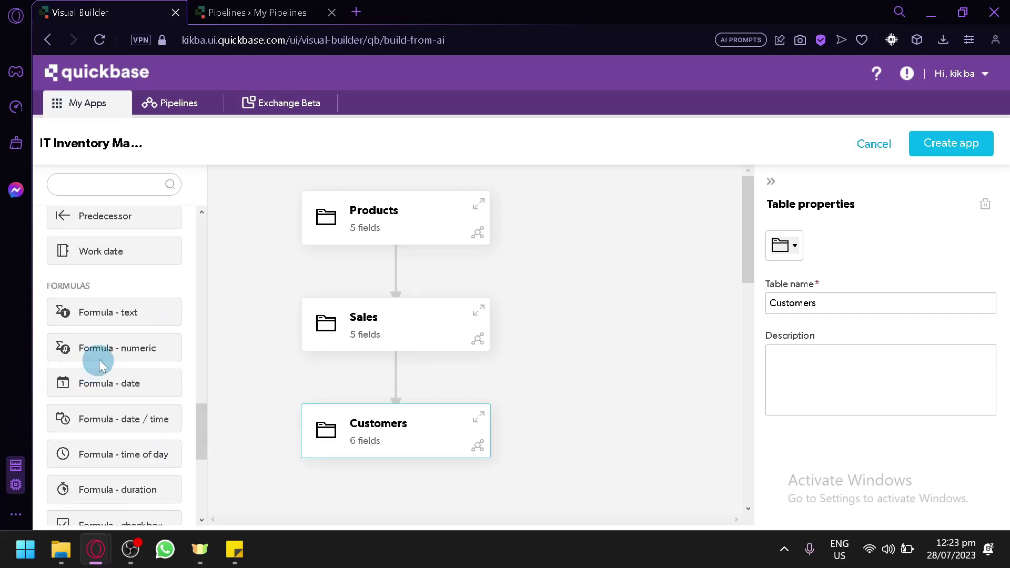
pyautogui.scroll(-6, 59, 343)
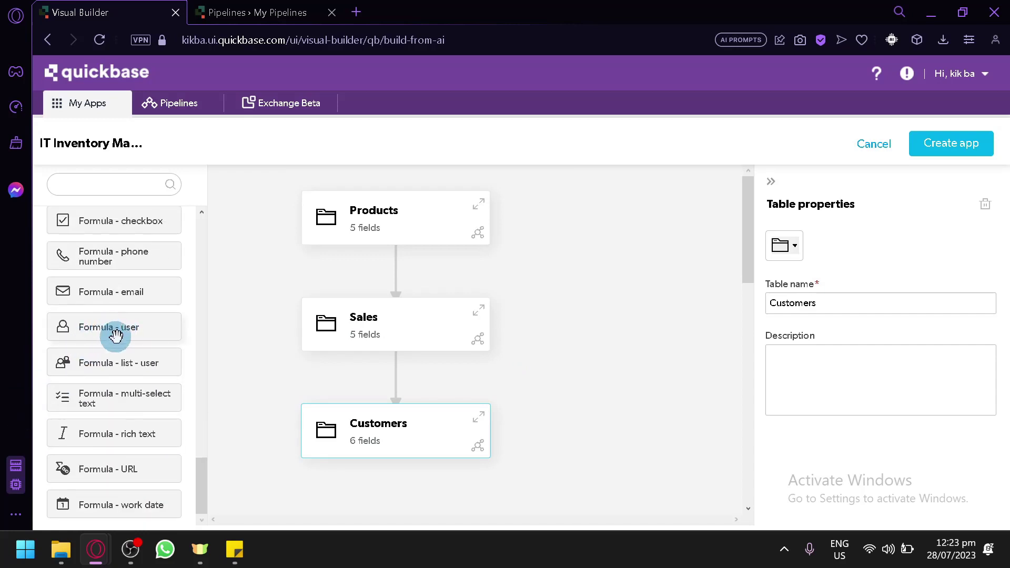
pyautogui.scroll(2, 158, 379)
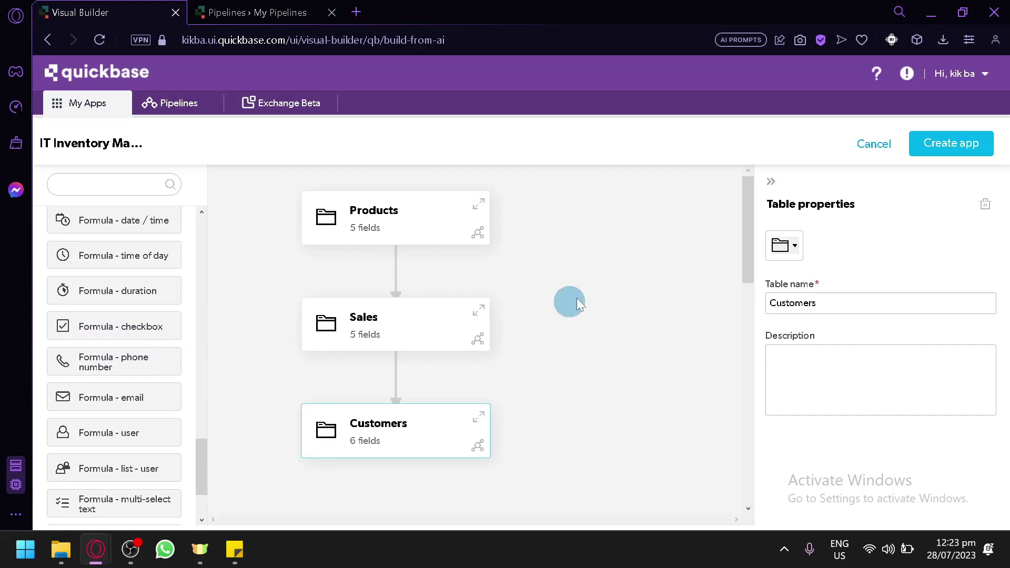
pyautogui.scroll(10, 67, 452)
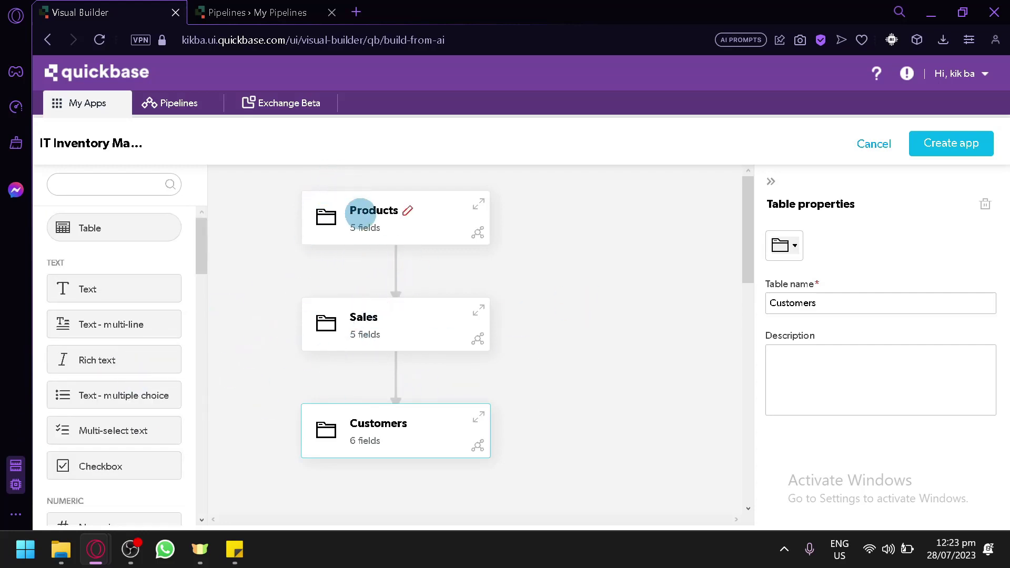
# Create the IT Inventory Management app from the customized table design.
pyautogui.click(980, 155)
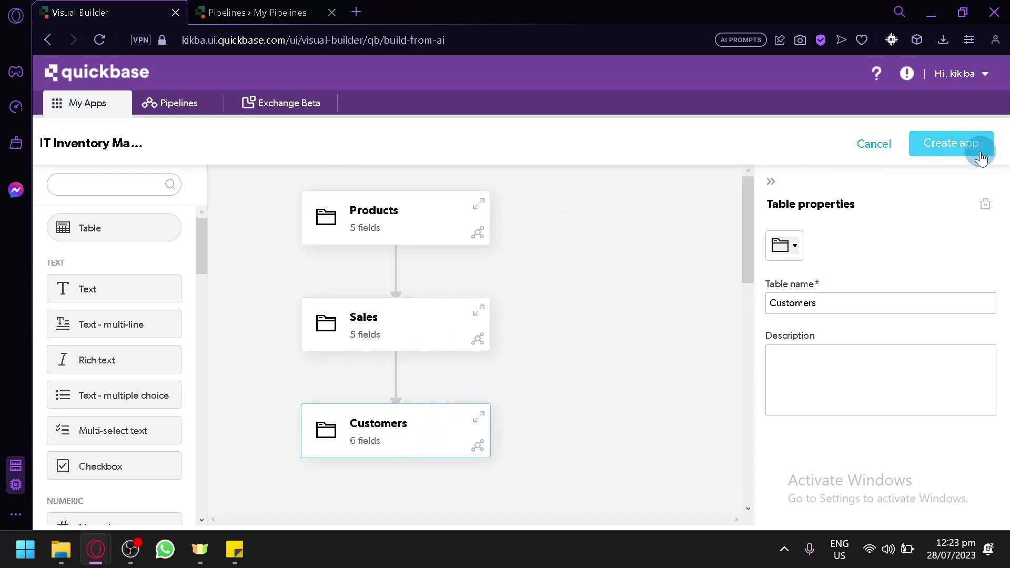
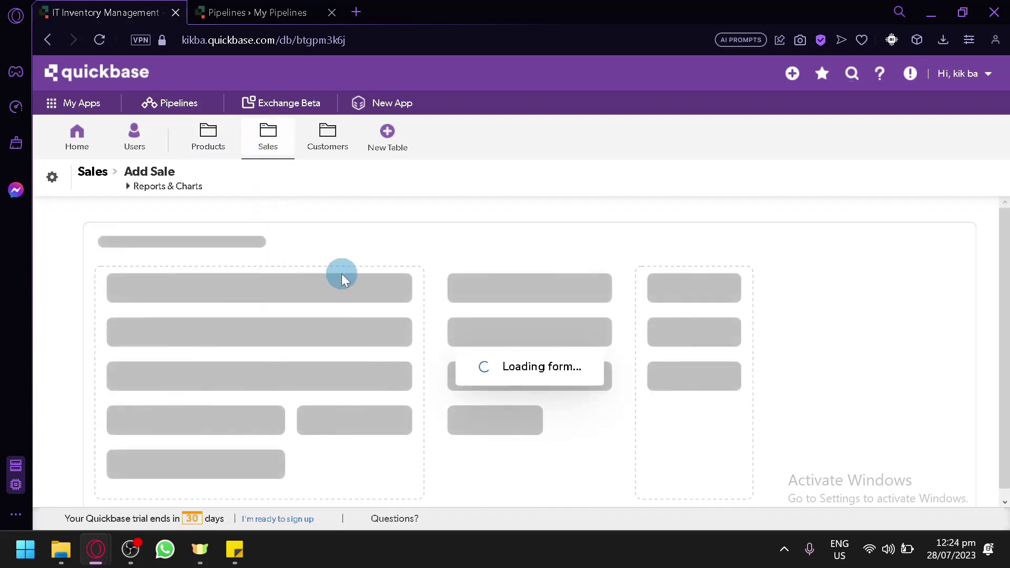
# Fill in the new sale with the date 07-28-2023, quantity 2 and total price $500.
pyautogui.scroll(-4, 181, 267)
pyautogui.scroll(4, 151, 379)
pyautogui.click(113, 263)
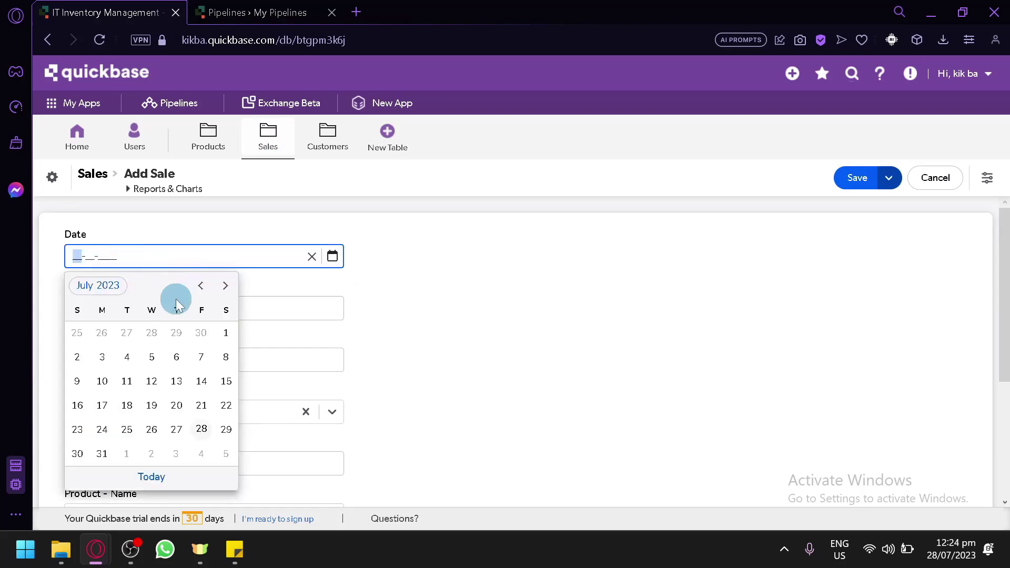
pyautogui.click(204, 440)
pyautogui.click(185, 304)
pyautogui.write('2')
pyautogui.click(179, 367)
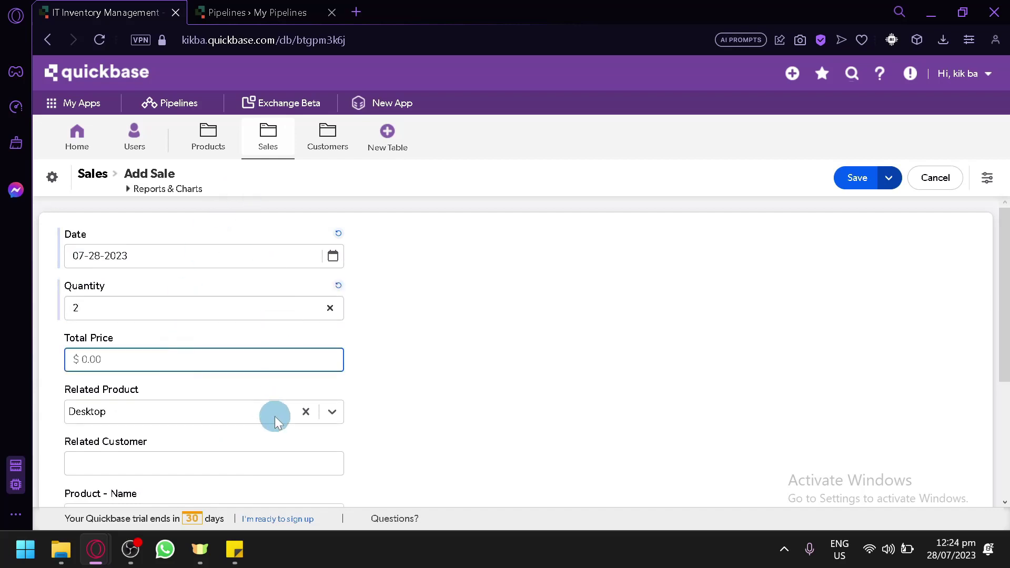
pyautogui.scroll(-2, 274, 421)
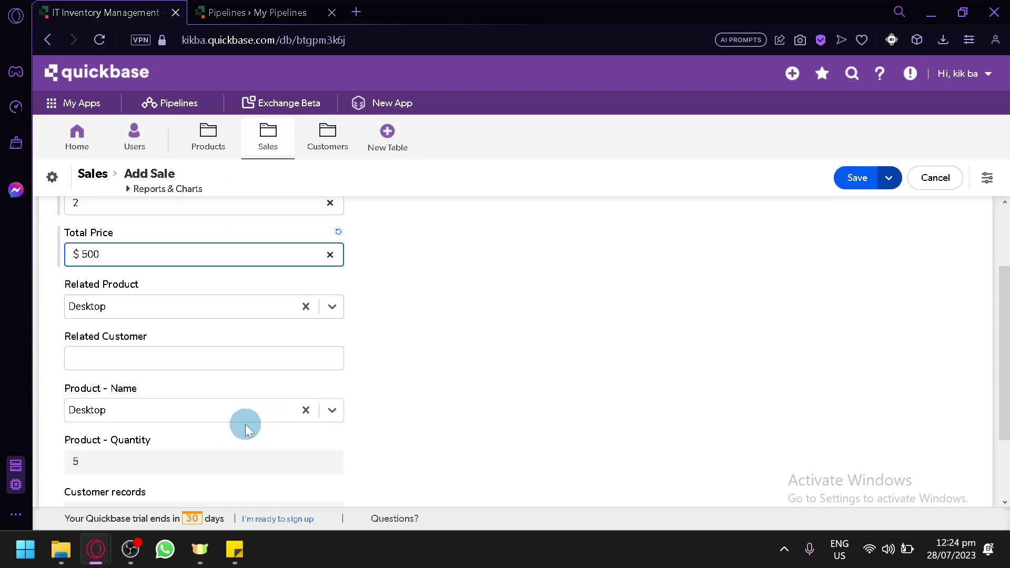
pyautogui.click(204, 361)
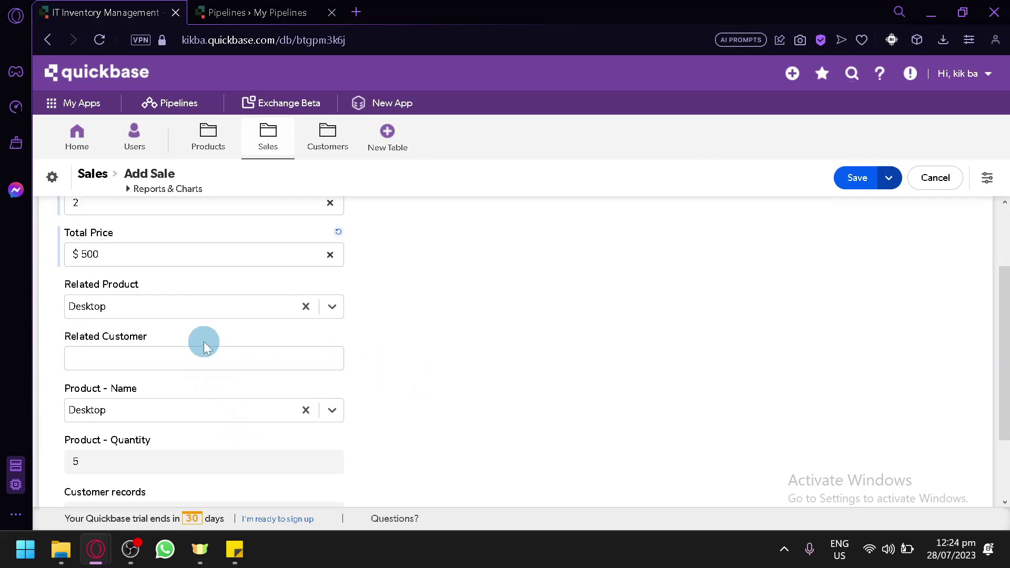
pyautogui.scroll(-2, 200, 352)
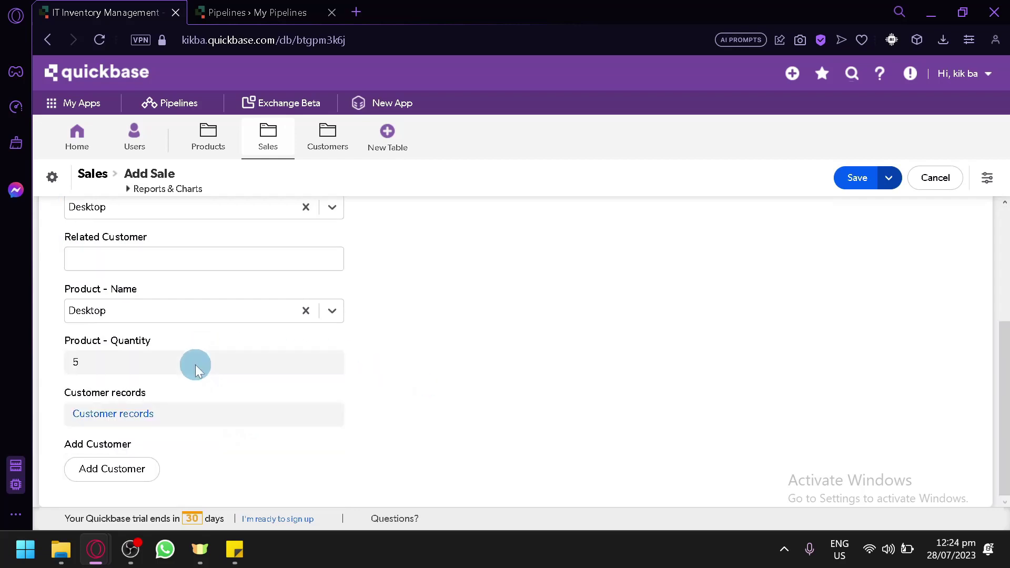
# Add a customer from the sale form, entering the customer's name and a 2.5-star rating, and save the record.
pyautogui.click(132, 478)
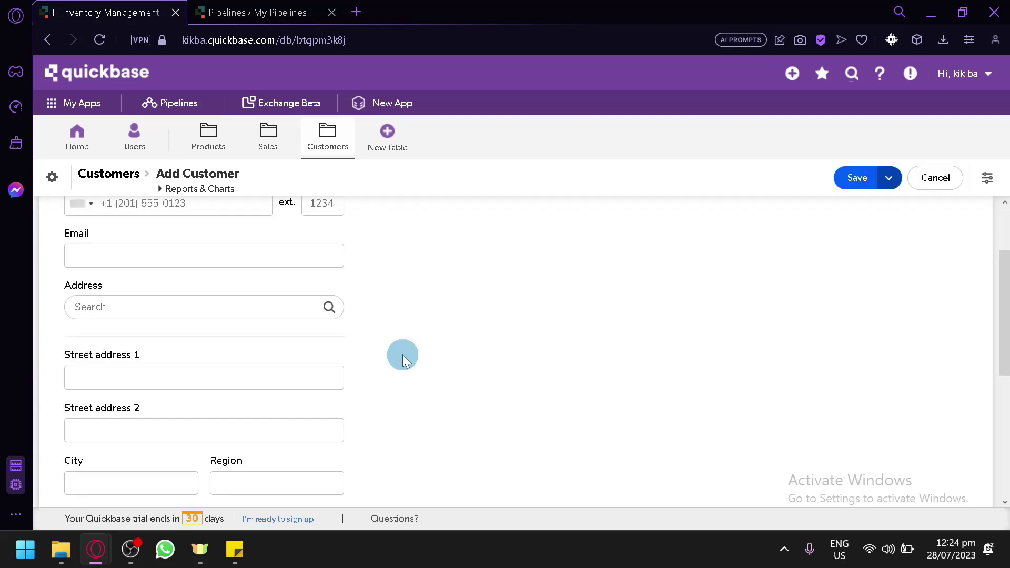
pyautogui.click(225, 262)
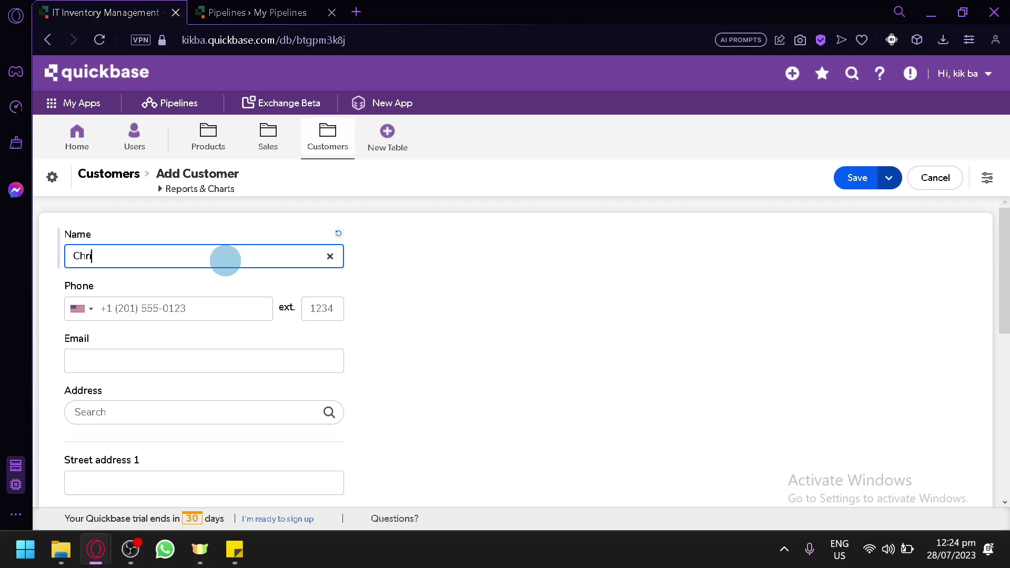
pyautogui.scroll(-7, 223, 273)
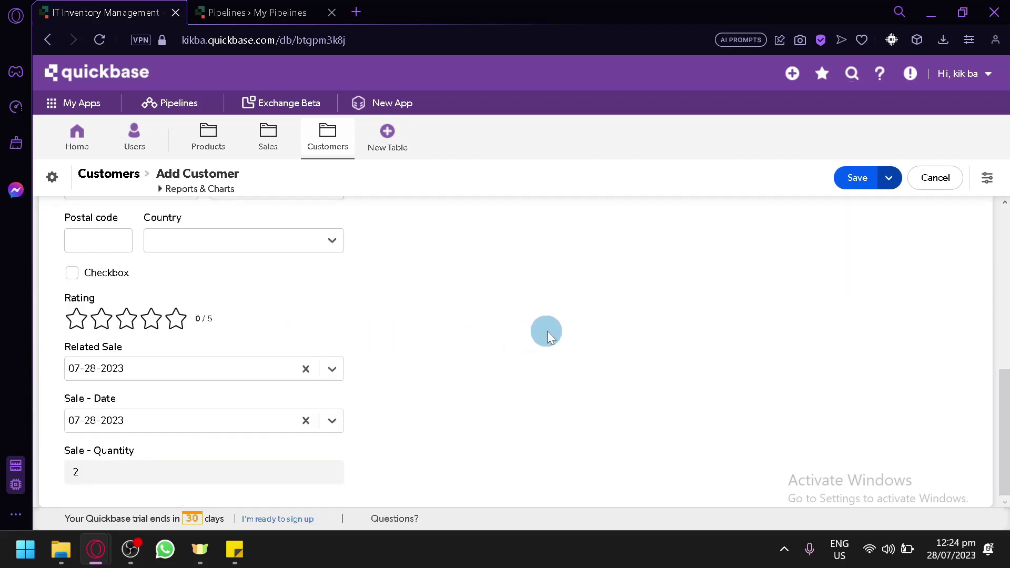
pyautogui.click(123, 319)
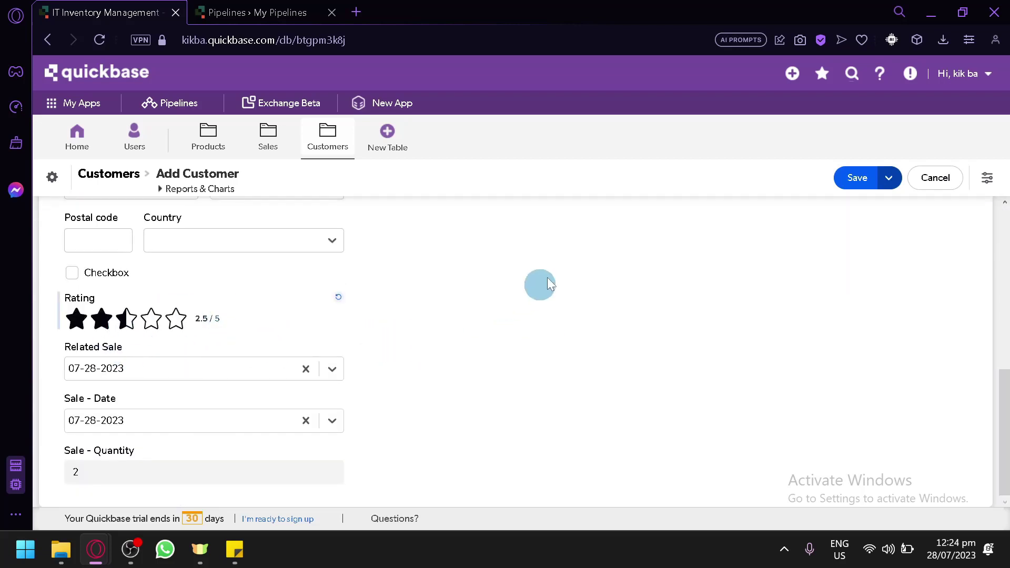
pyautogui.click(850, 177)
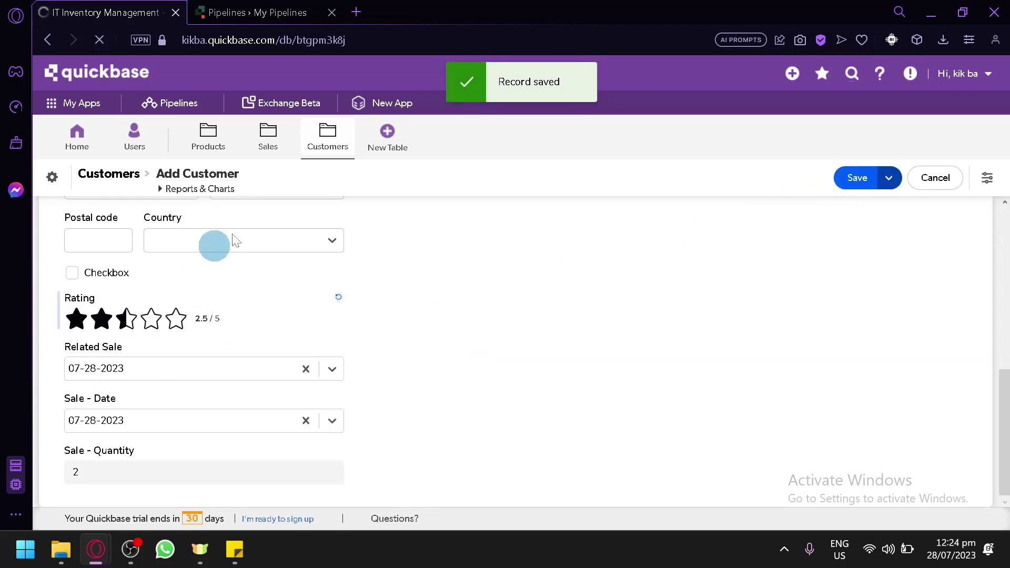
# Save the new sale record for the Desktop product.
pyautogui.scroll(2, 174, 410)
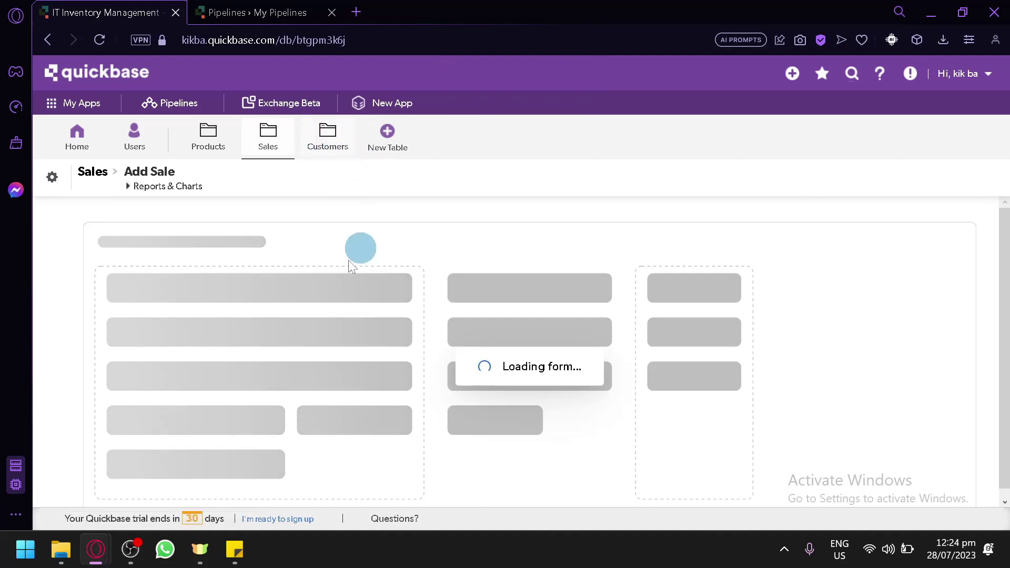
pyautogui.scroll(-4, 263, 300)
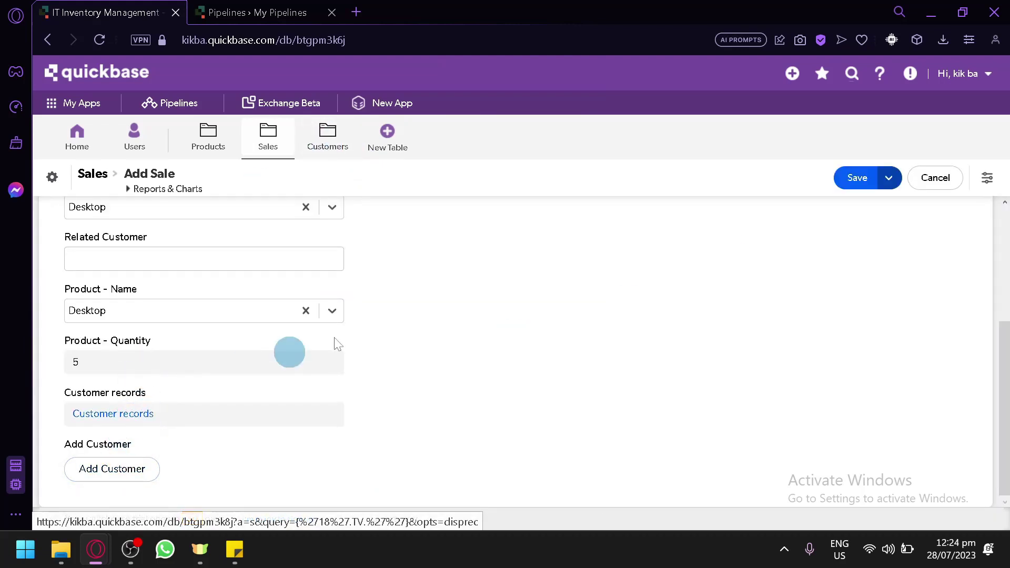
pyautogui.click(853, 179)
# Open the Products report, compare its old and new table styles, and dismiss the feedback request.
pyautogui.click(224, 134)
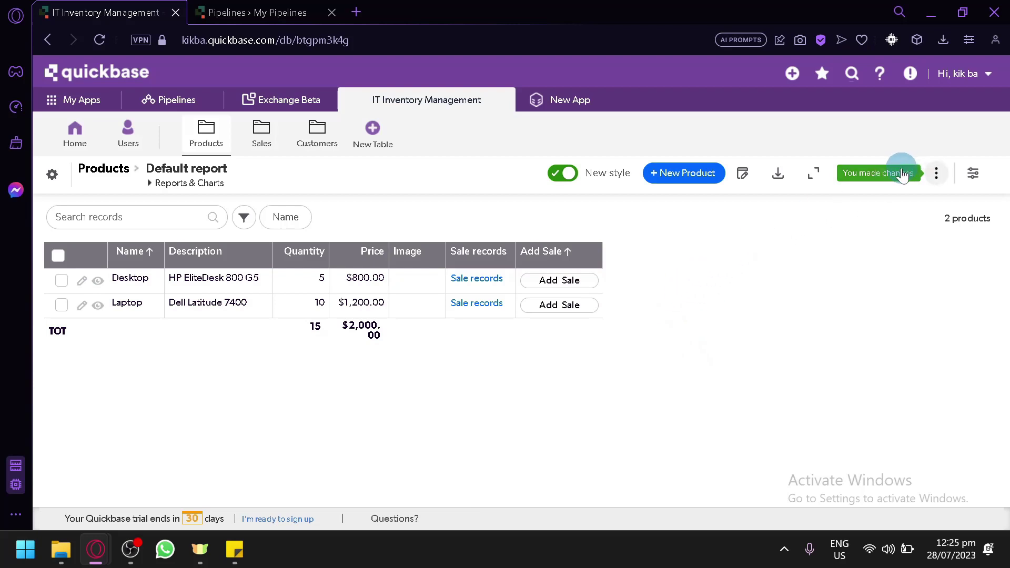
pyautogui.click(564, 176)
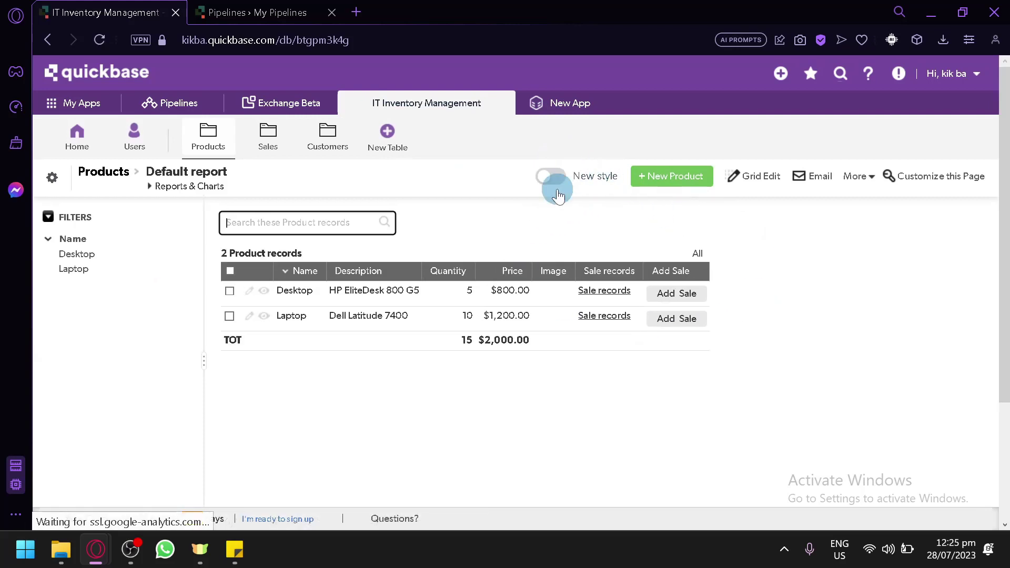
pyautogui.click(553, 179)
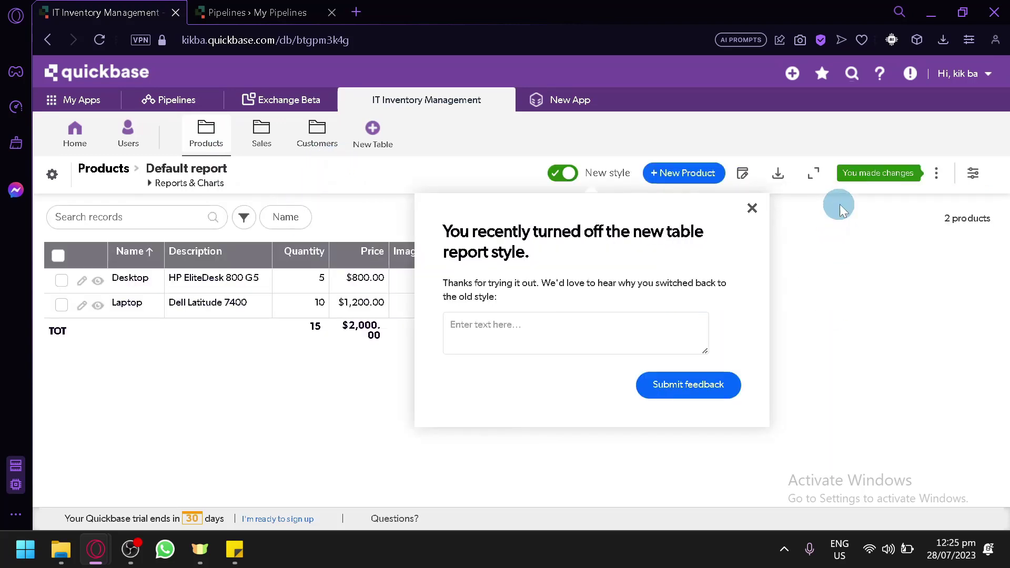
pyautogui.click(750, 208)
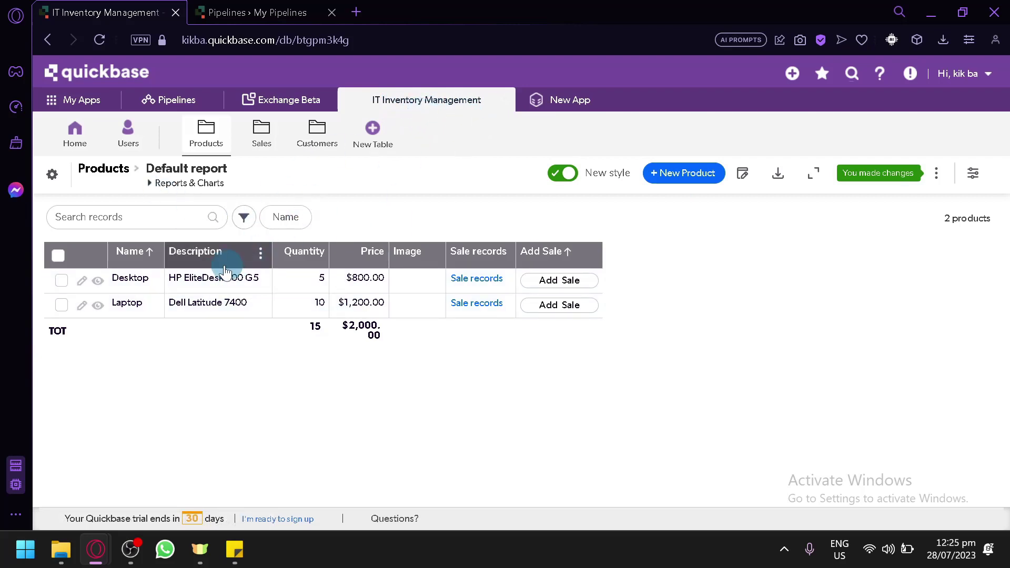
# Start a new app from scratch from the apps overview, postponing the Visual Builder tour.
pyautogui.click(94, 103)
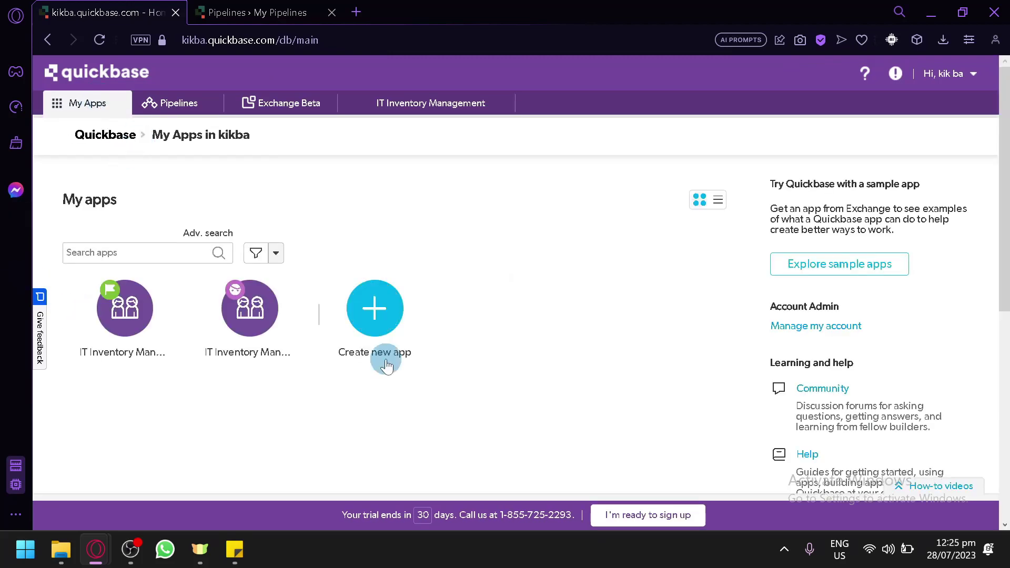
pyautogui.moveTo(240, 333)
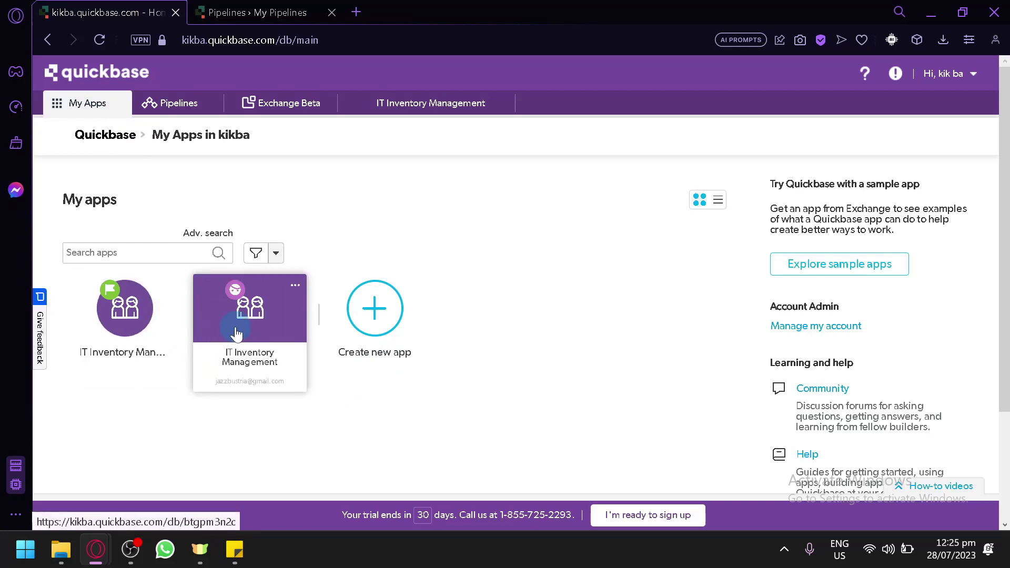
pyautogui.click(394, 317)
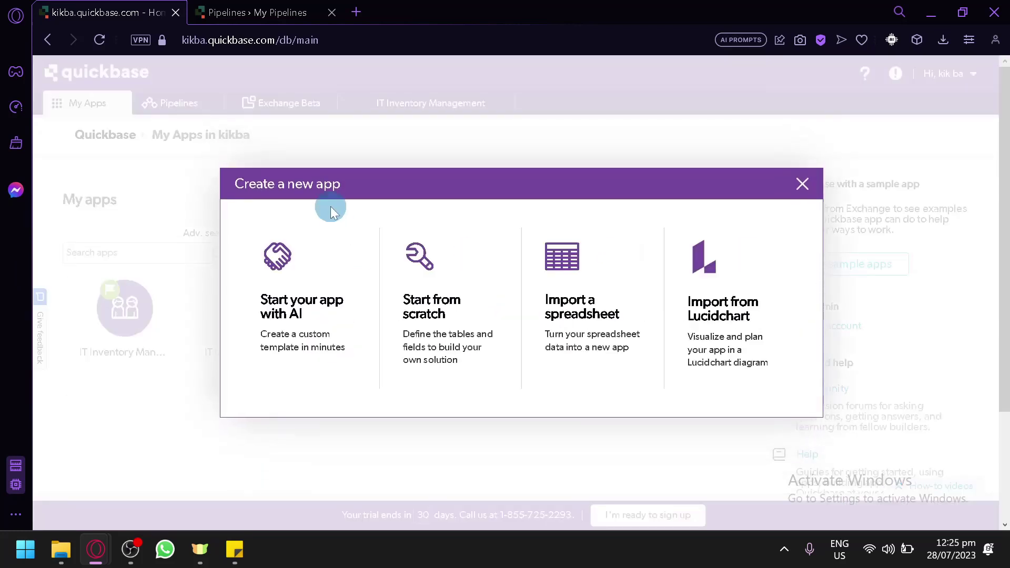
pyautogui.click(459, 281)
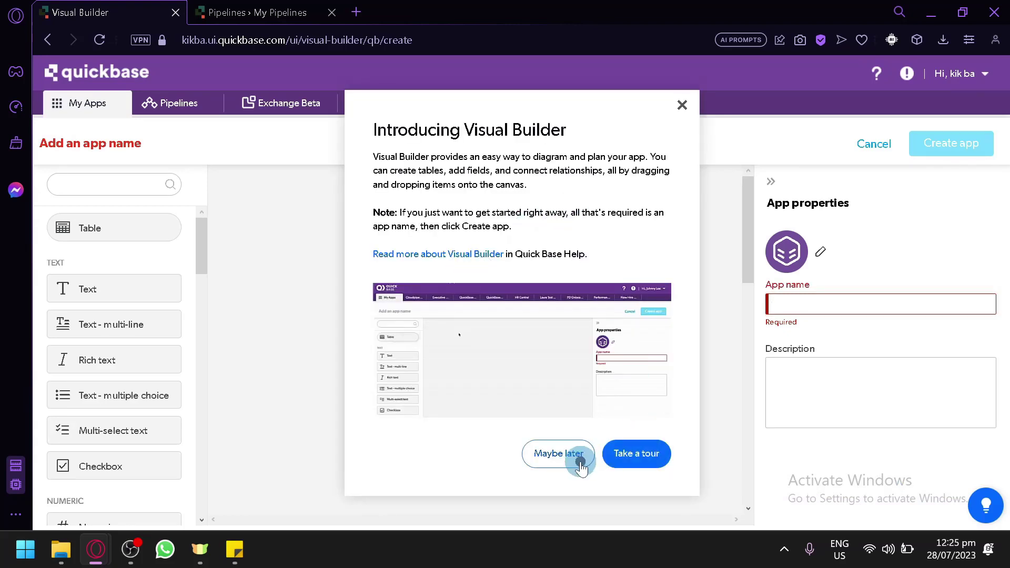
pyautogui.click(581, 464)
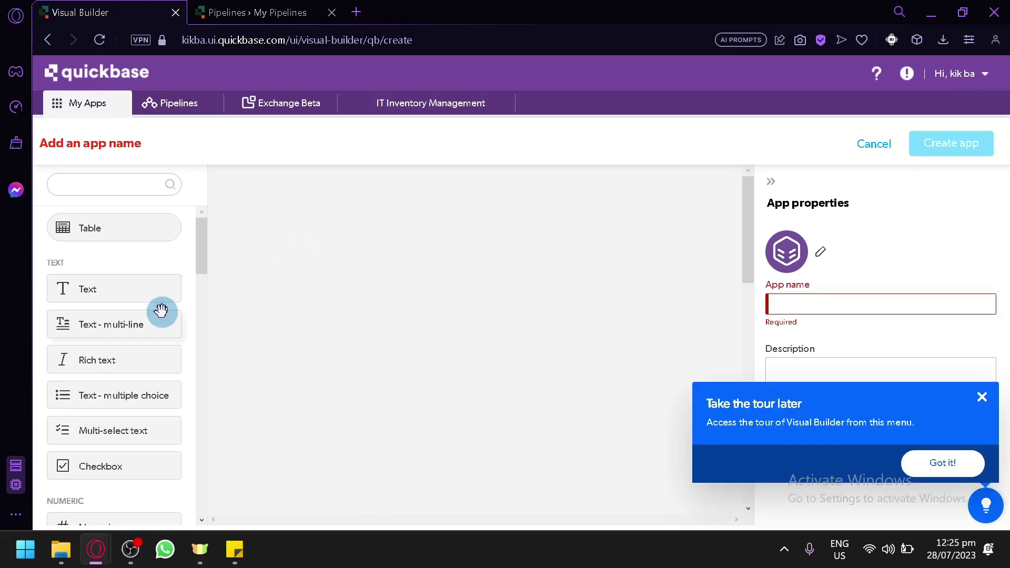
# Add a new table named Sales to the app canvas.
pyautogui.scroll(-8, 161, 311)
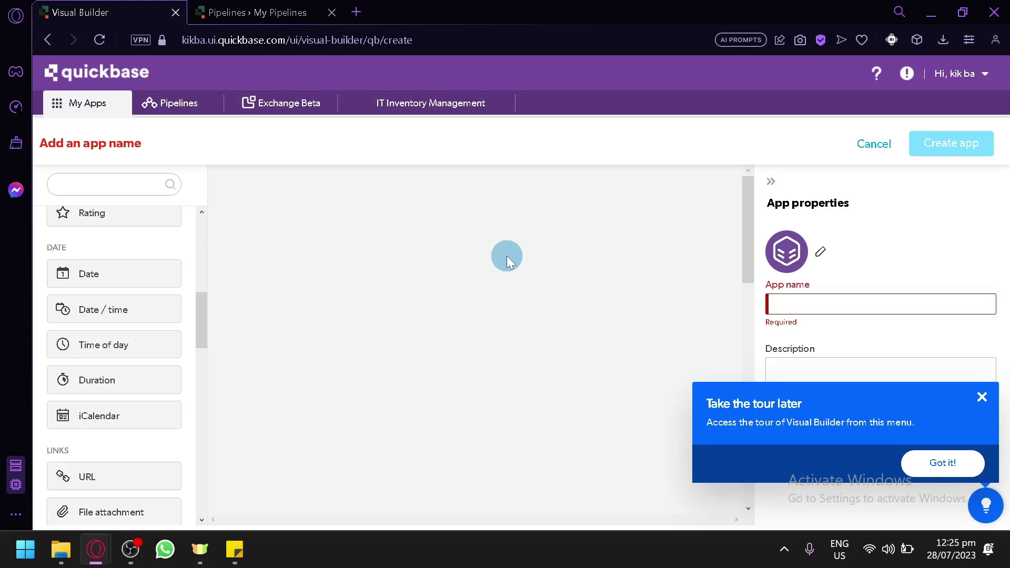
pyautogui.scroll(8, 144, 320)
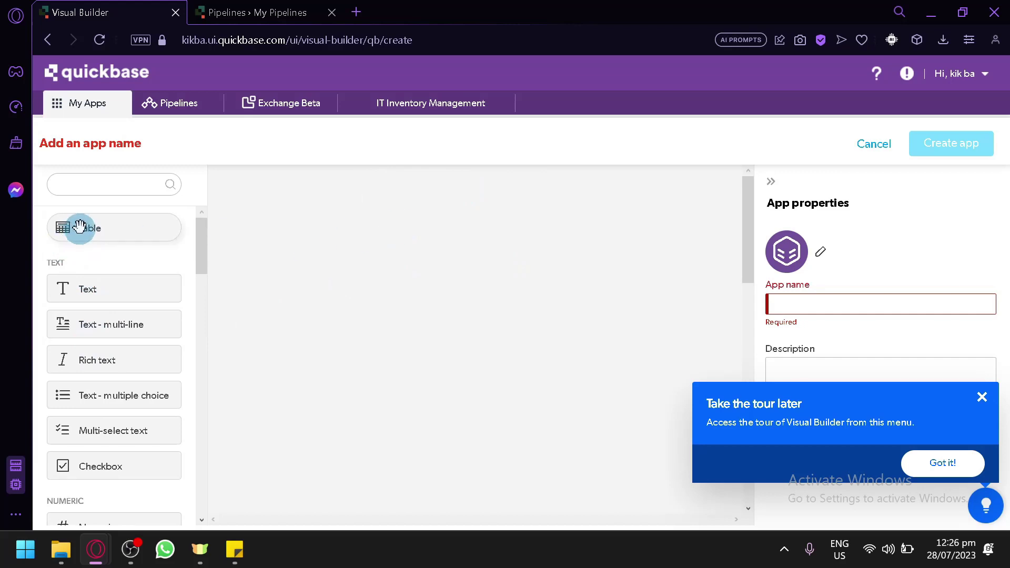
pyautogui.moveTo(381, 243); pyautogui.dragTo(385, 250)
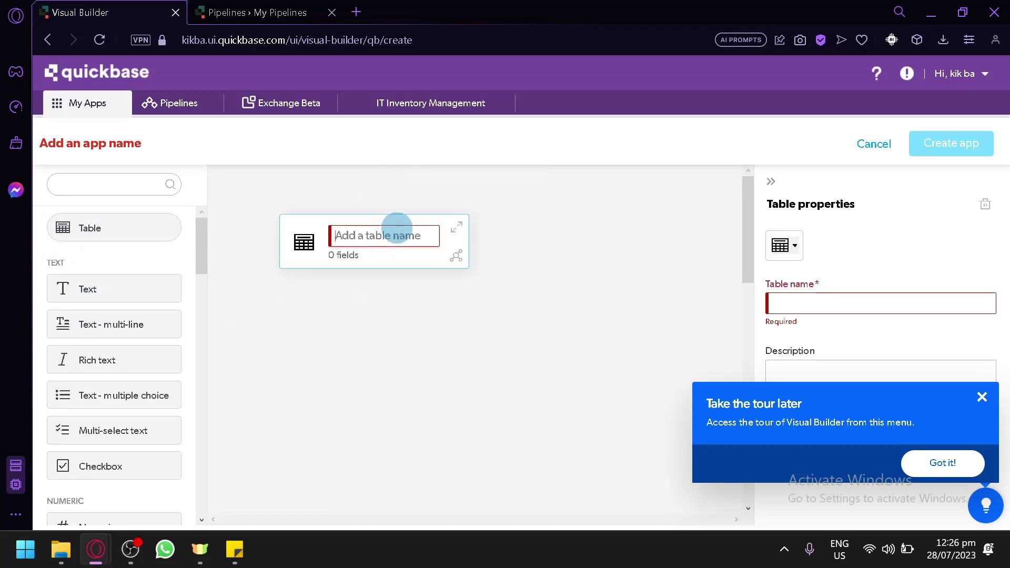
pyautogui.write('Sales')
pyautogui.press('Return')
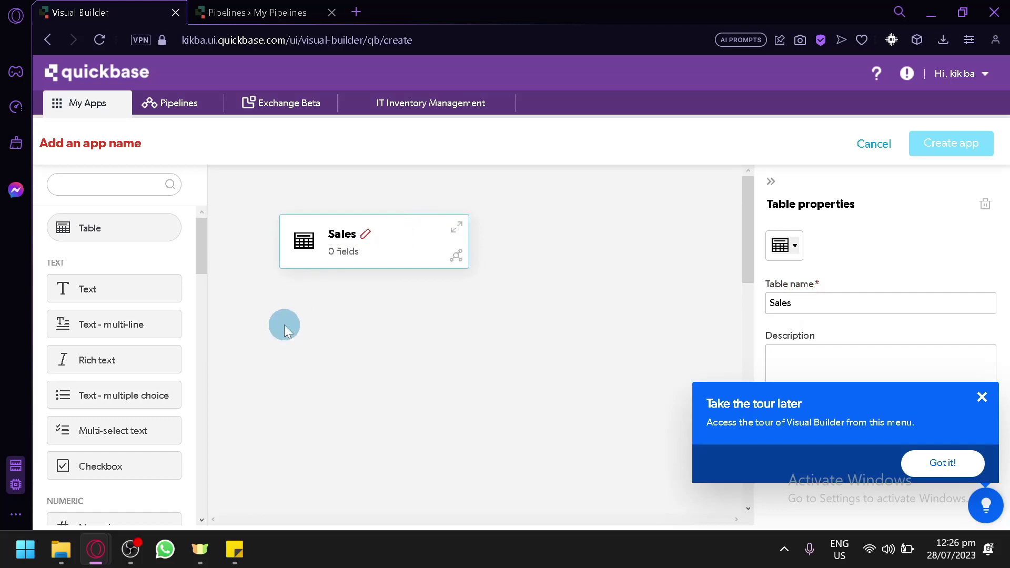
# Add a Text field, a Checkbox field and a Currency field to the Sales table.
pyautogui.moveTo(95, 295); pyautogui.dragTo(344, 253)
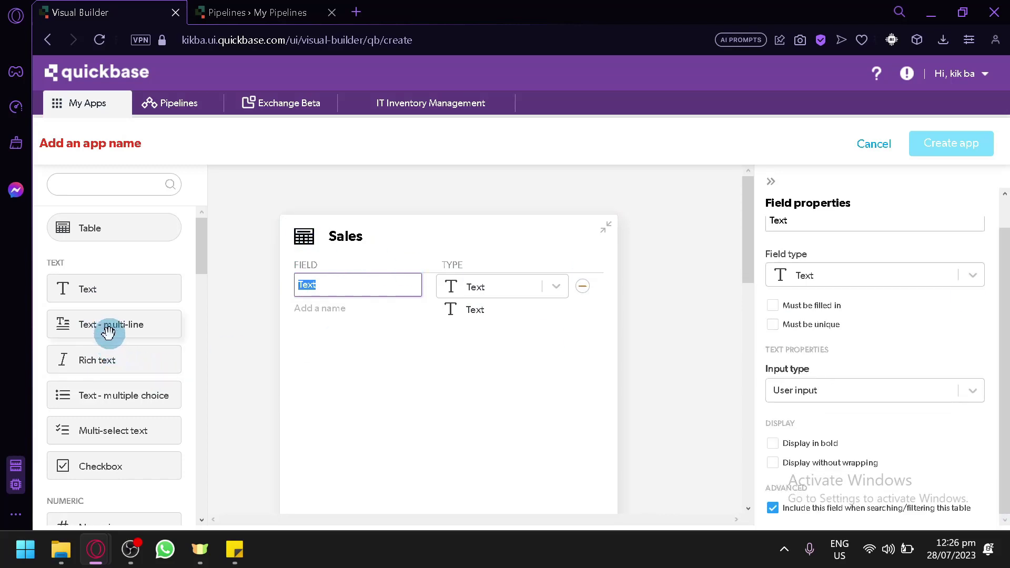
pyautogui.scroll(-2, 117, 363)
pyautogui.moveTo(117, 363); pyautogui.dragTo(318, 350)
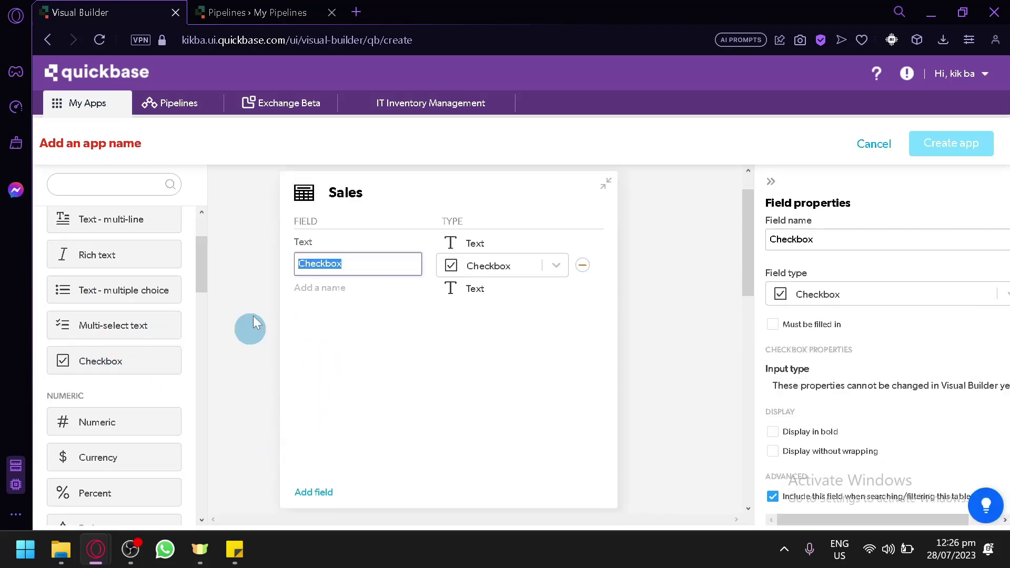
pyautogui.scroll(-2, 103, 360)
pyautogui.click(329, 297)
pyautogui.click(105, 352)
pyautogui.click(222, 353)
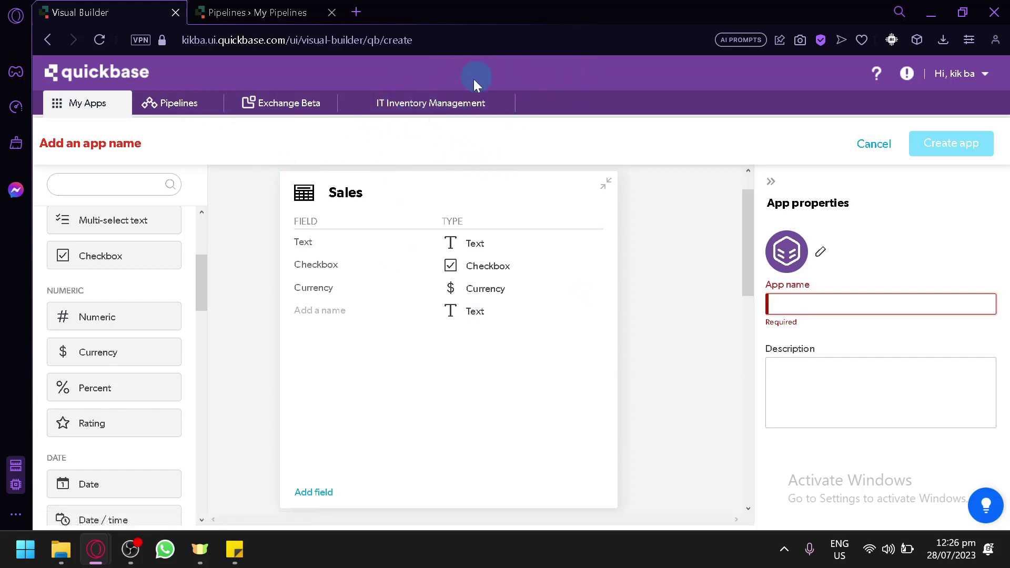
# Switch to Pipelines and create a pipeline named New pipeline with the Triggered type.
pyautogui.click(284, 7)
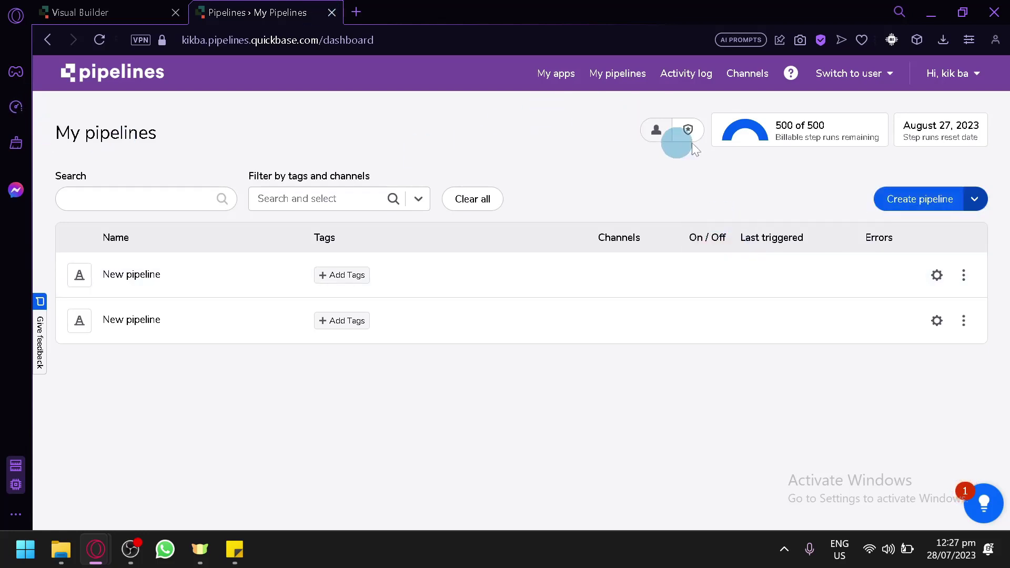
pyautogui.click(888, 213)
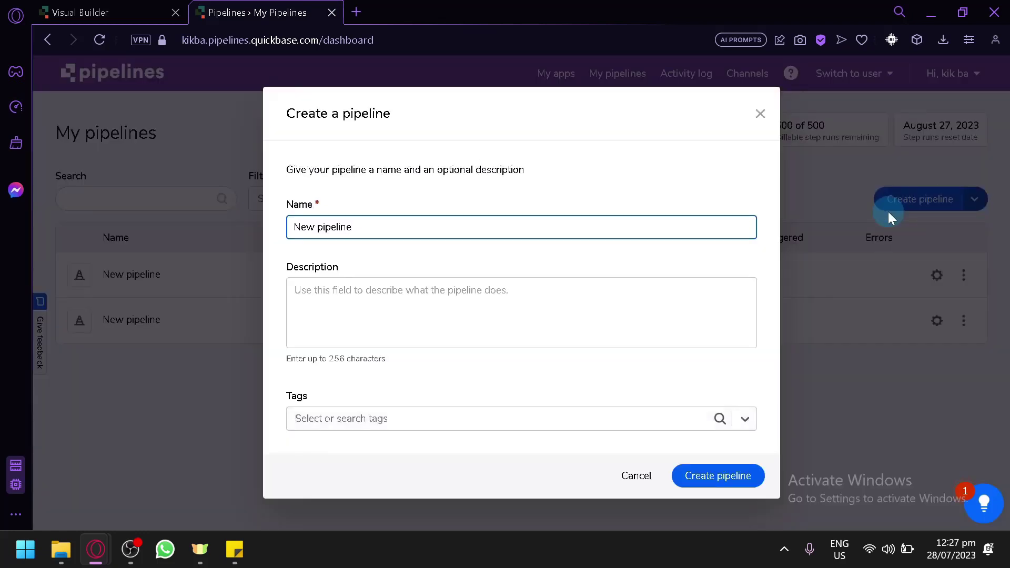
pyautogui.click(714, 476)
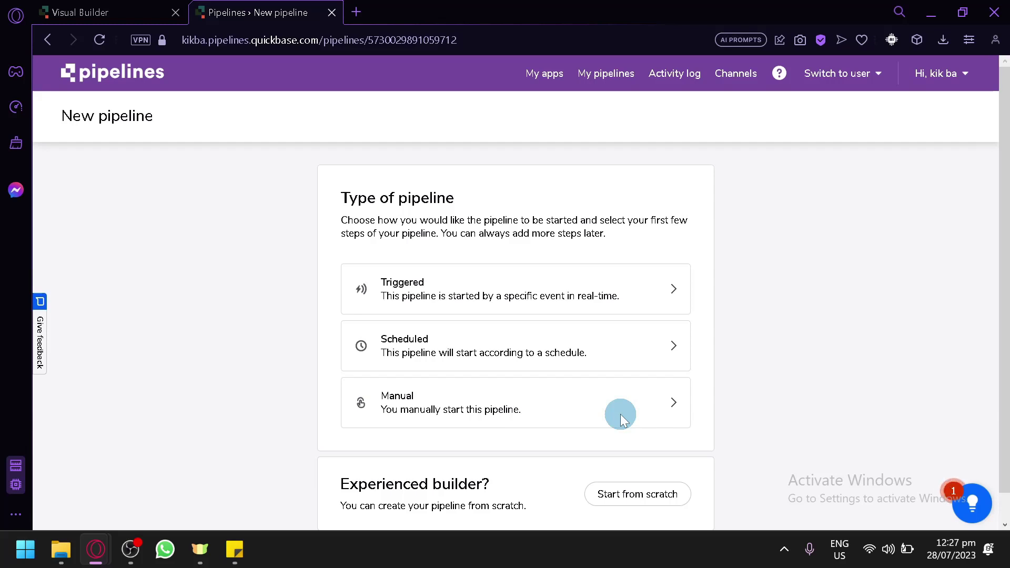
pyautogui.scroll(-1, 620, 414)
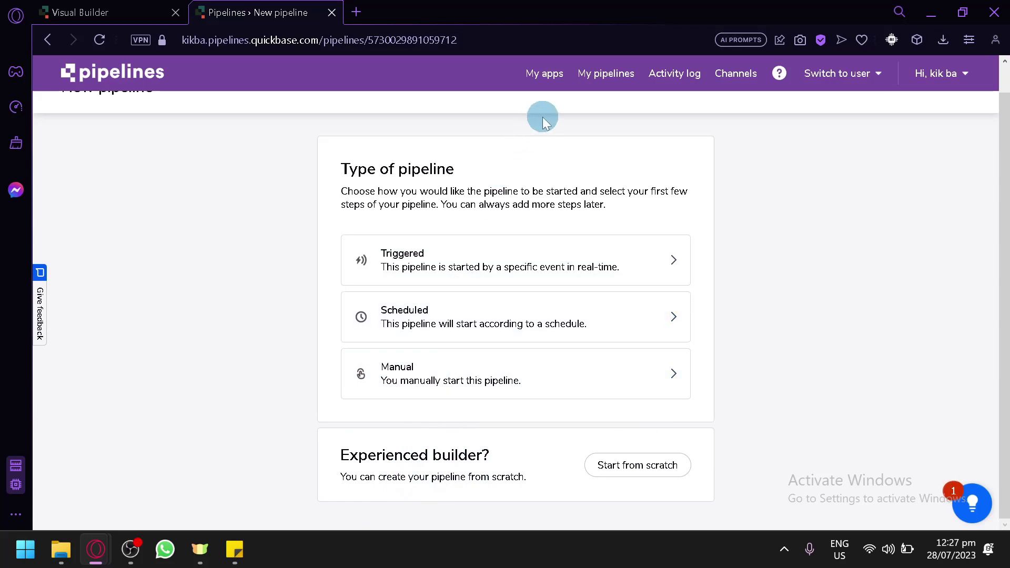
pyautogui.click(569, 264)
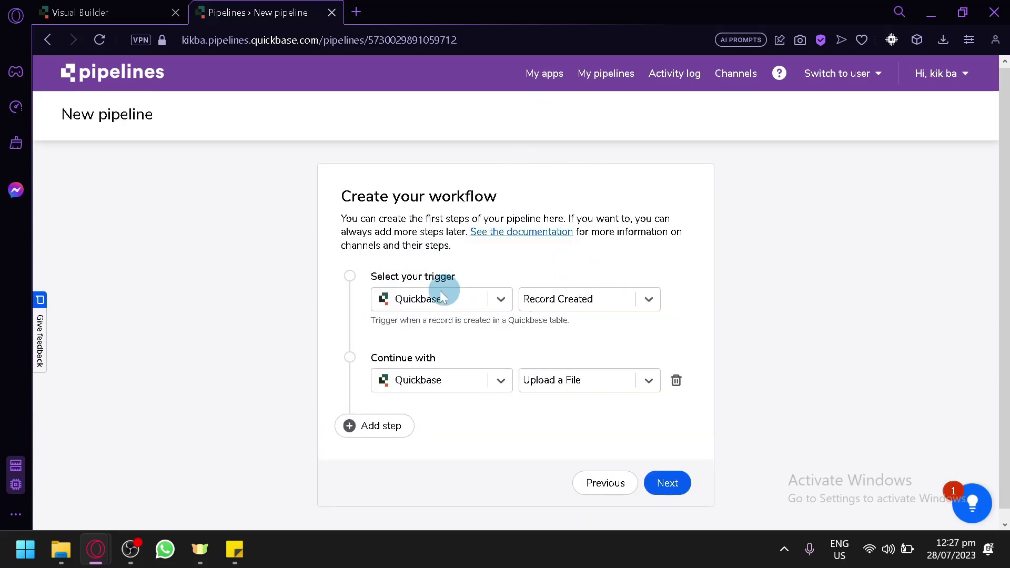
# Examine the list of channels available for the pipeline's trigger.
pyautogui.click(480, 299)
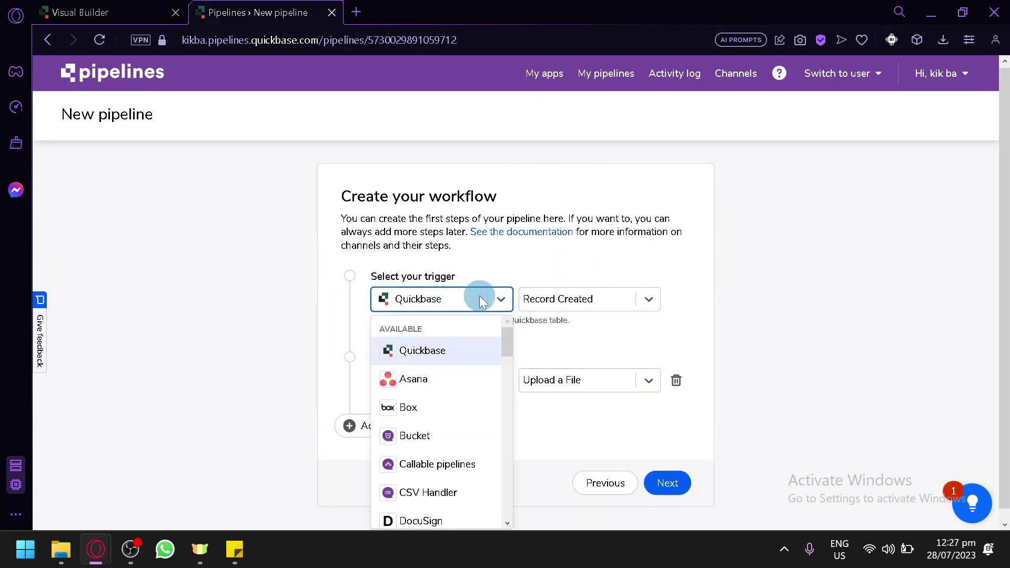
pyautogui.scroll(-5, 466, 350)
pyautogui.scroll(-4, 475, 388)
pyautogui.scroll(10, 476, 374)
pyautogui.scroll(-15, 455, 361)
pyautogui.scroll(15, 486, 427)
pyautogui.click(735, 296)
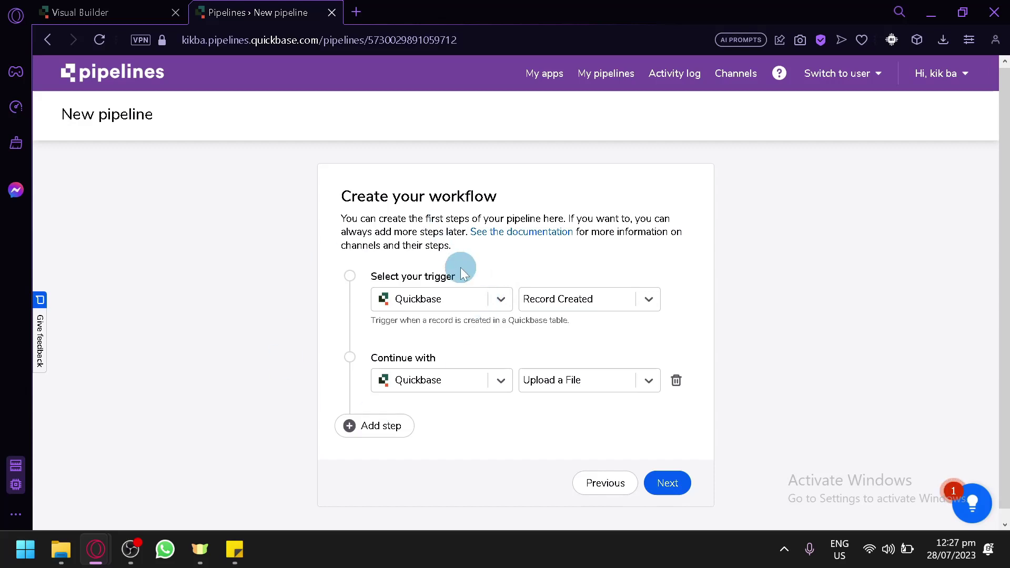
# Set the pipeline's trigger to Asana Task Created and its following Quickbase action to Create Record.
pyautogui.click(489, 285)
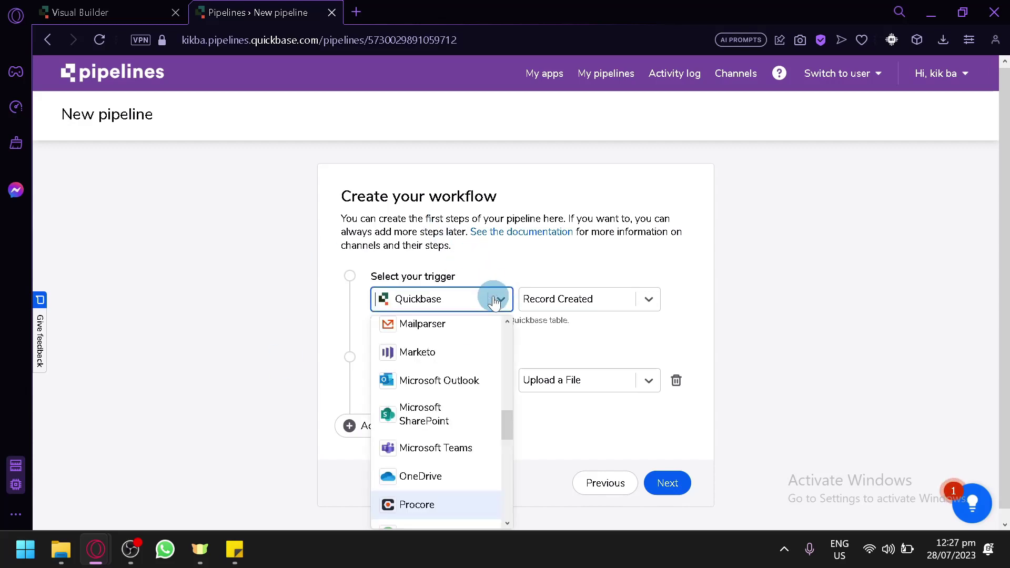
pyautogui.scroll(-3, 472, 383)
pyautogui.scroll(-10, 458, 415)
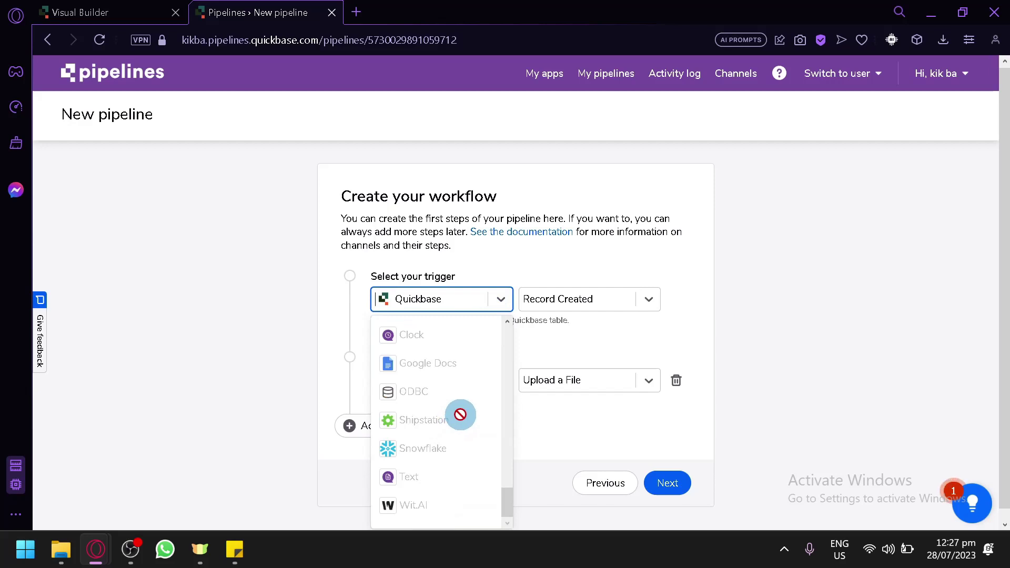
pyautogui.scroll(12, 460, 412)
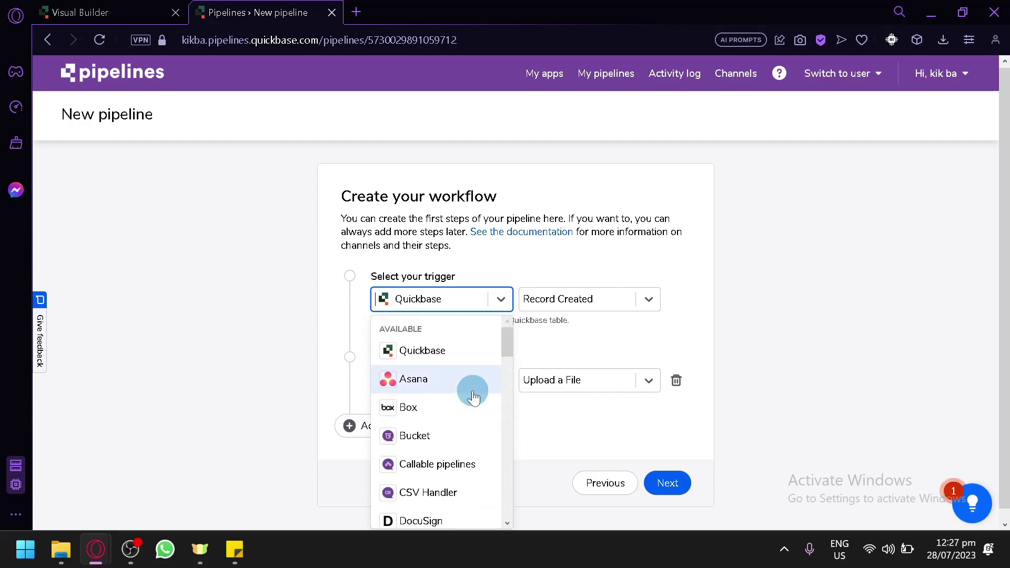
pyautogui.click(472, 392)
pyautogui.click(617, 300)
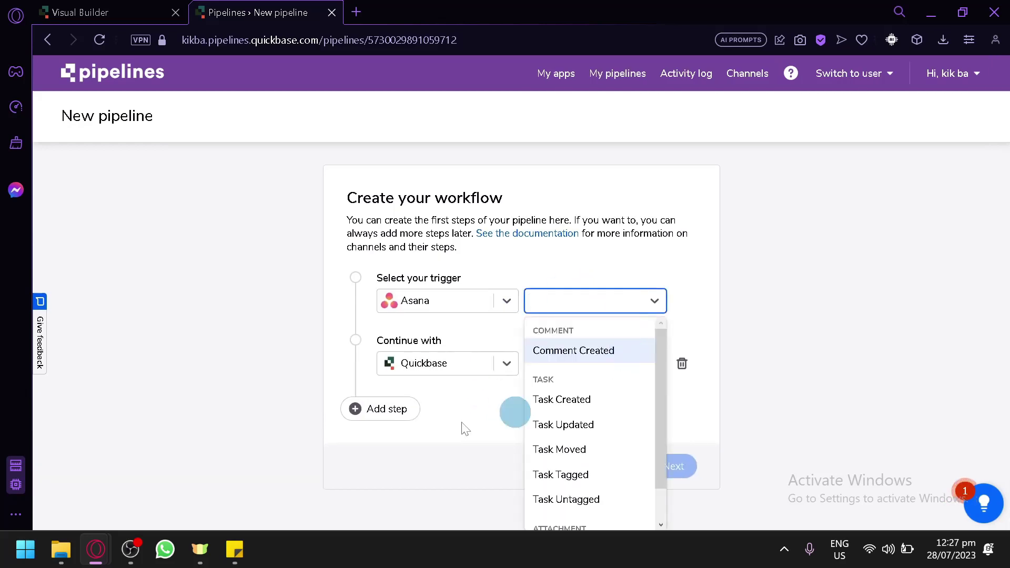
pyautogui.click(615, 402)
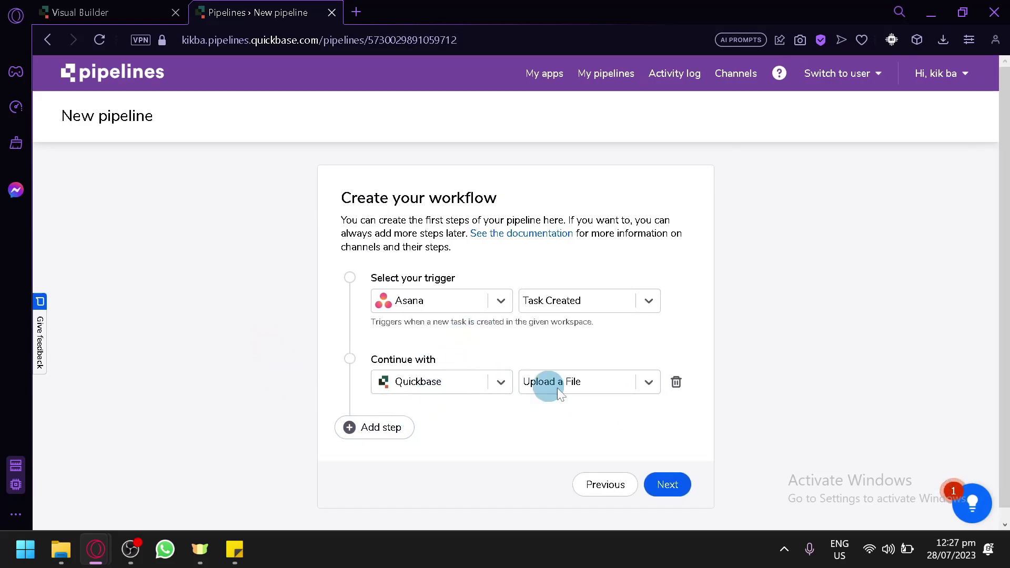
pyautogui.click(616, 391)
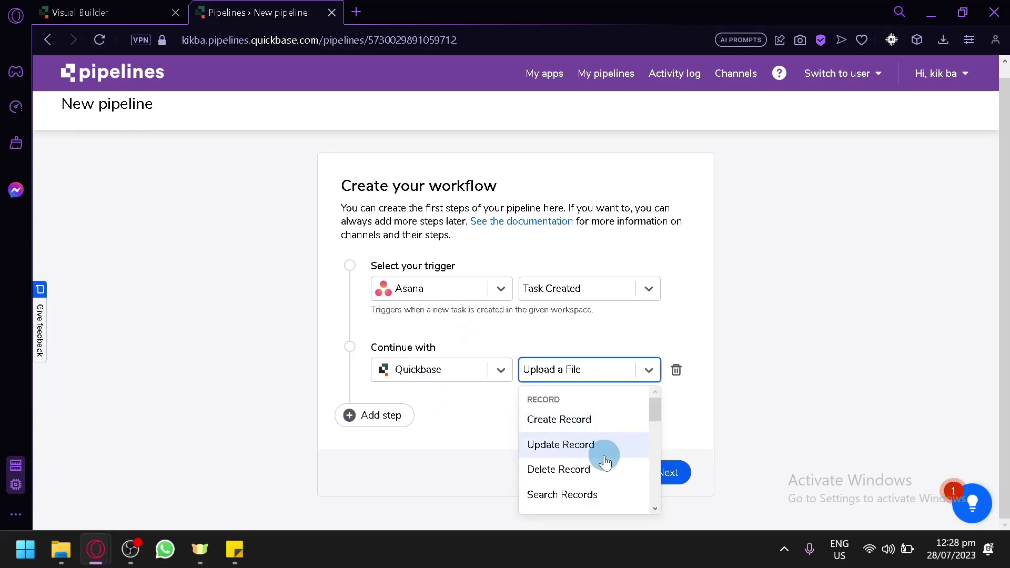
pyautogui.click(600, 420)
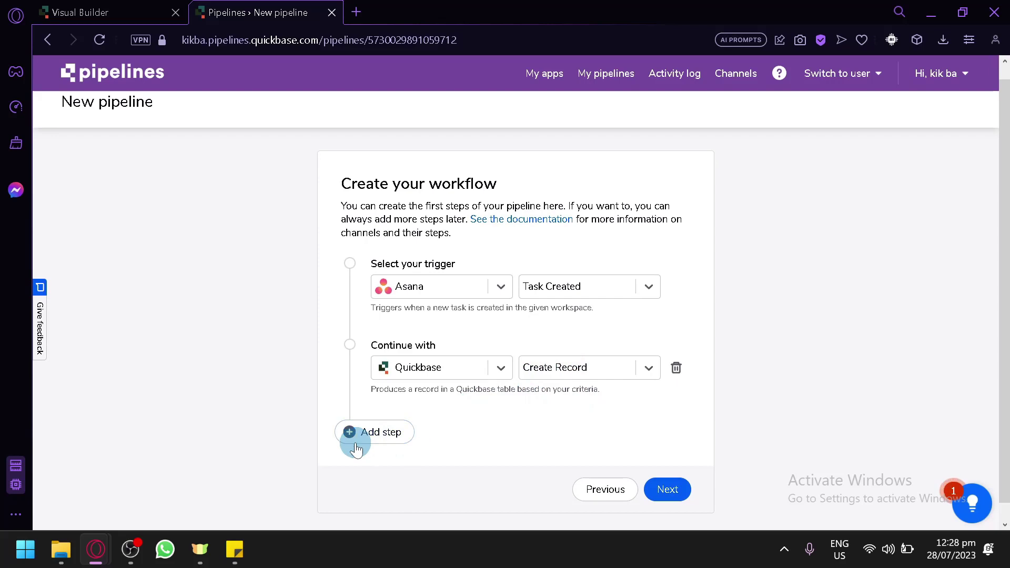
pyautogui.click(374, 432)
pyautogui.scroll(-1, 442, 390)
pyautogui.click(444, 368)
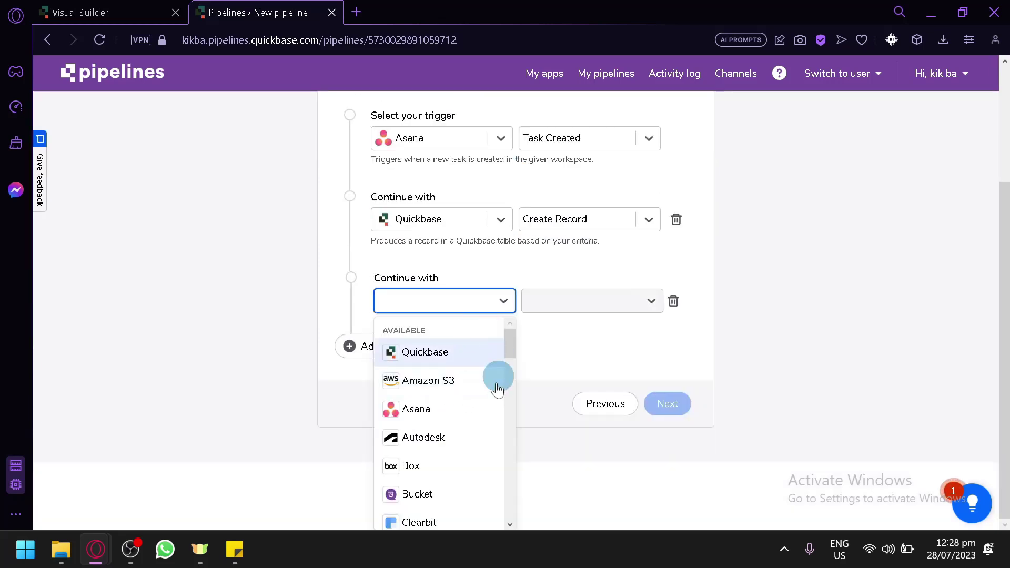
pyautogui.scroll(-2, 469, 349)
pyautogui.click(760, 288)
pyautogui.scroll(1, 762, 286)
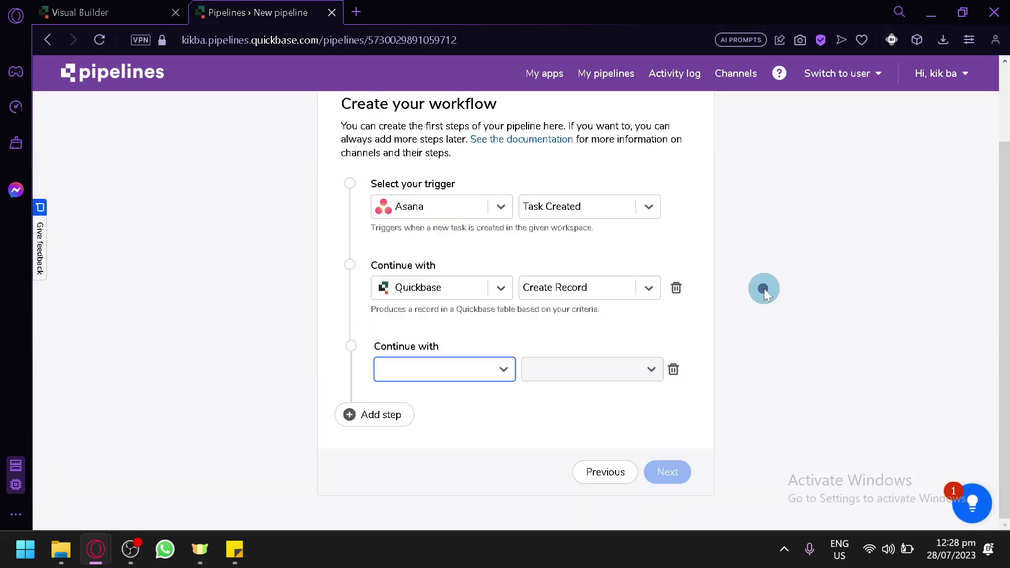
pyautogui.click(674, 370)
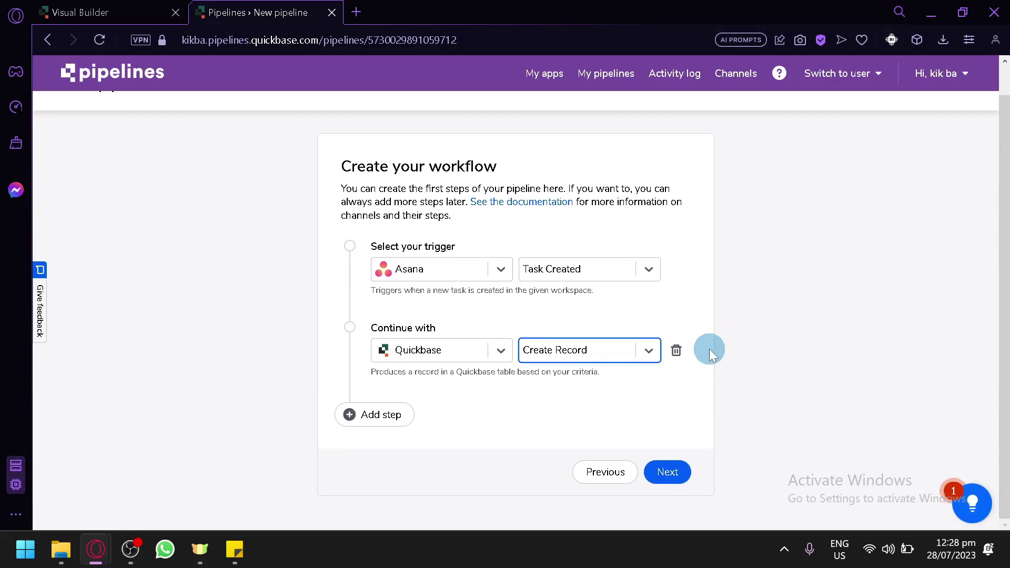
# Proceed from the workflow setup to the pipeline editor and review the Task Created and Create Record steps.
pyautogui.click(669, 472)
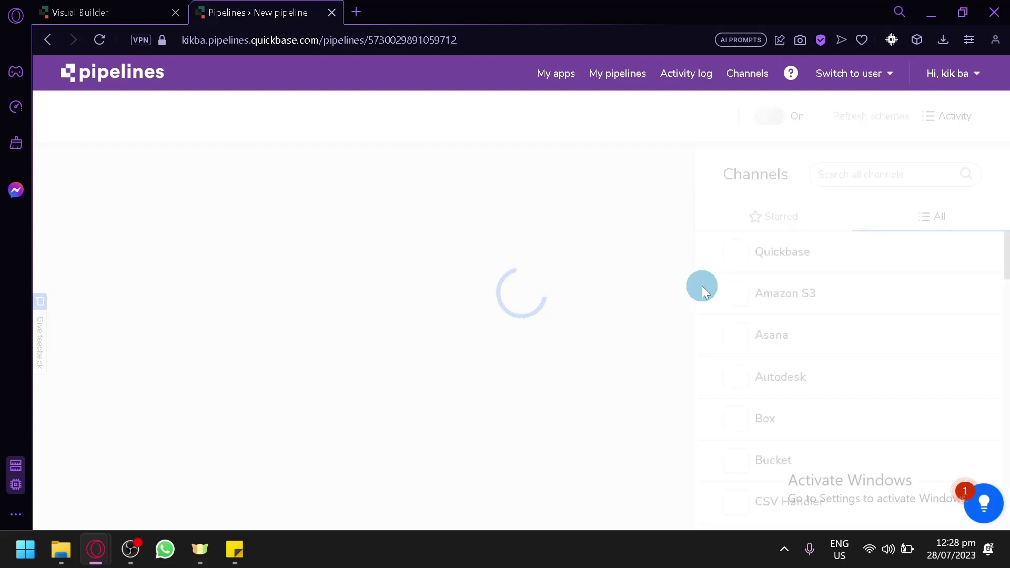
pyautogui.rightClick(478, 344)
pyautogui.click(457, 394)
pyautogui.scroll(-2, 525, 300)
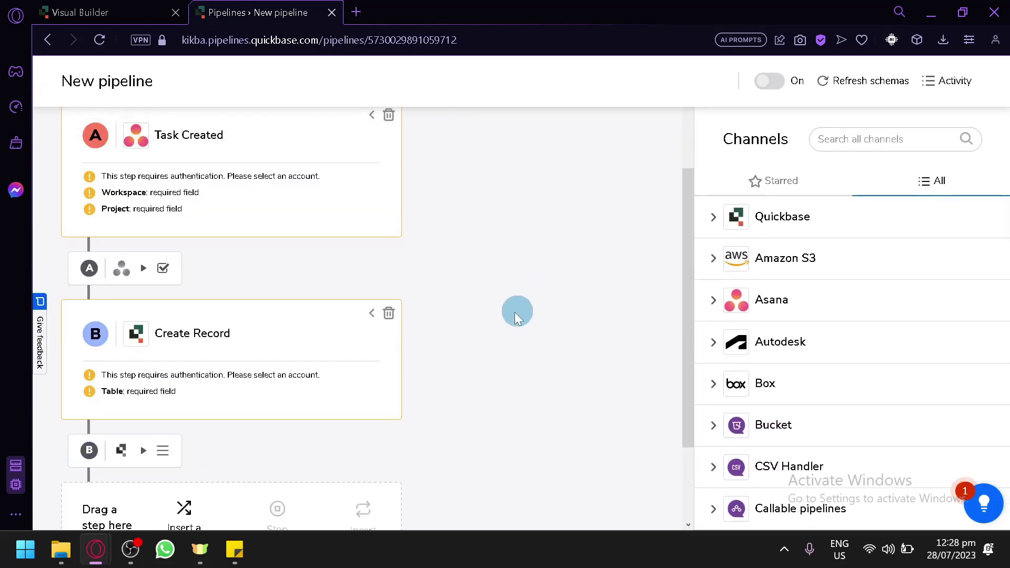
pyautogui.scroll(-1, 505, 353)
pyautogui.scroll(-1, 495, 352)
pyautogui.scroll(4, 485, 349)
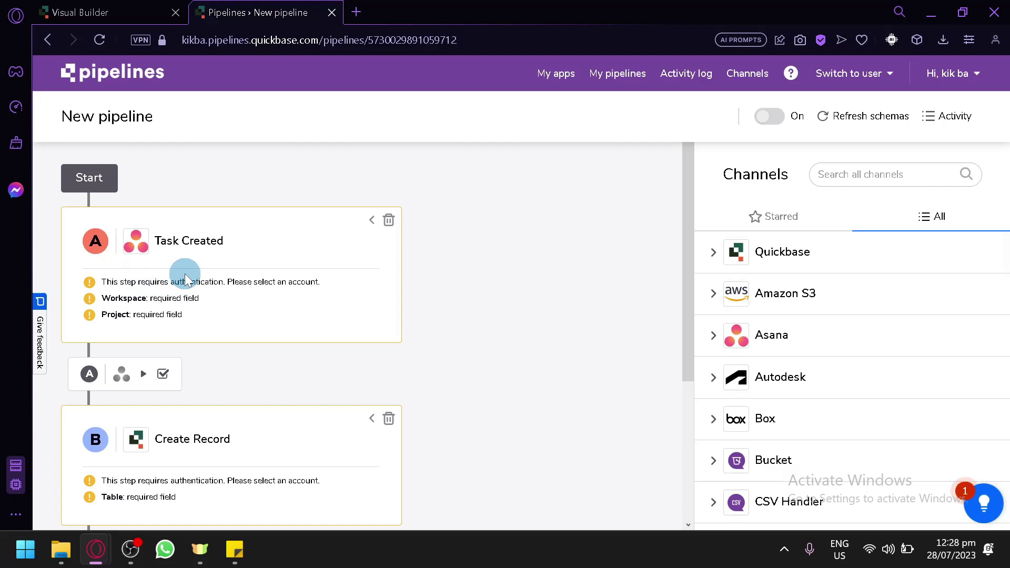
pyautogui.scroll(-4, 185, 274)
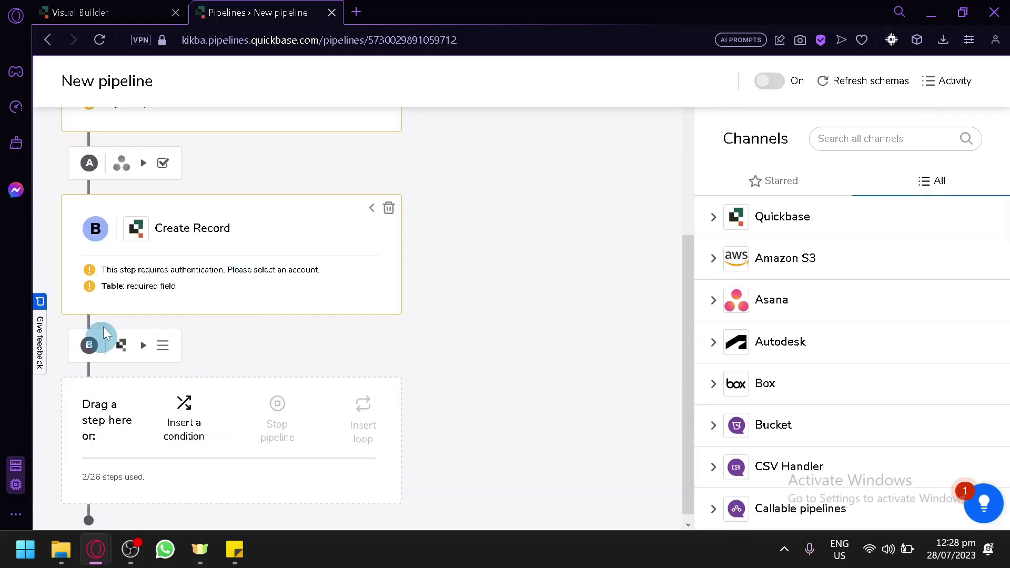
pyautogui.moveTo(169, 336)
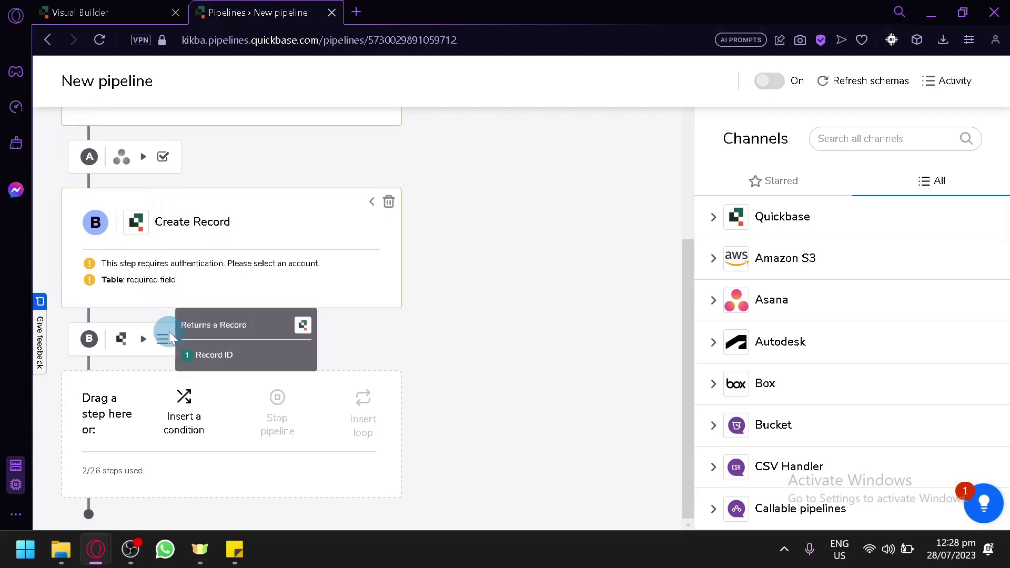
pyautogui.scroll(5, 309, 354)
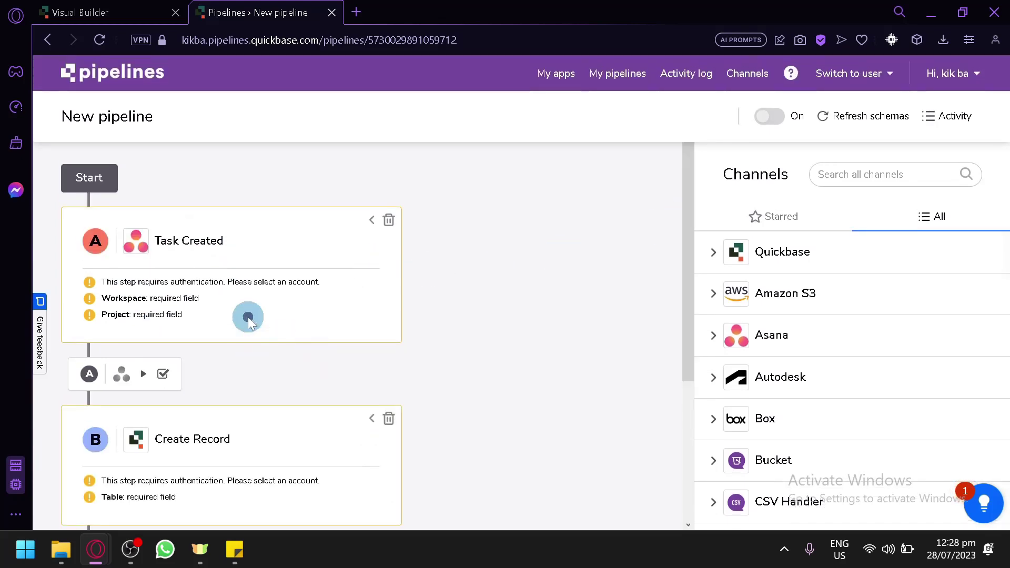